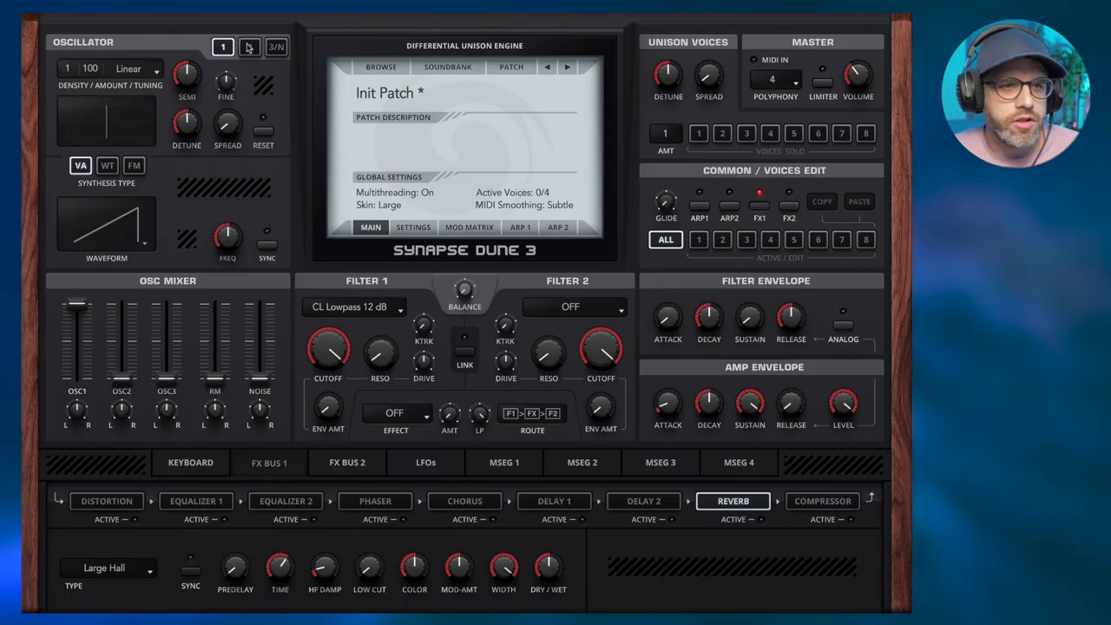
- Set oscillator 1's density to 7, narrow its detune slightly and widen its stereo spread
left_click(247, 48)
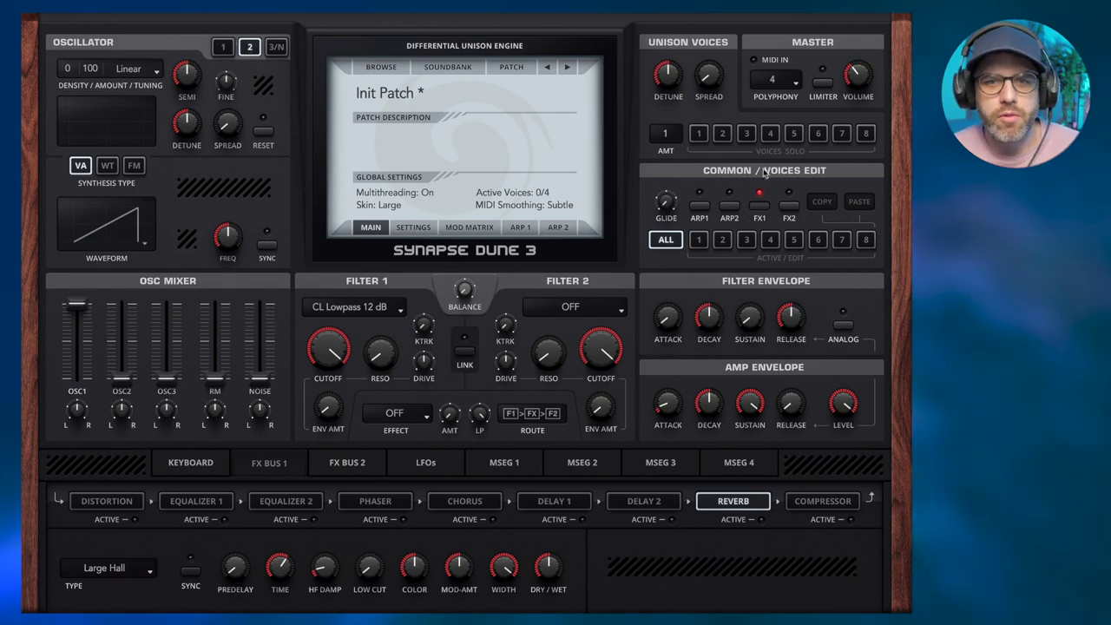
left_click(217, 47)
left_click_drag(69, 71, 79, 50)
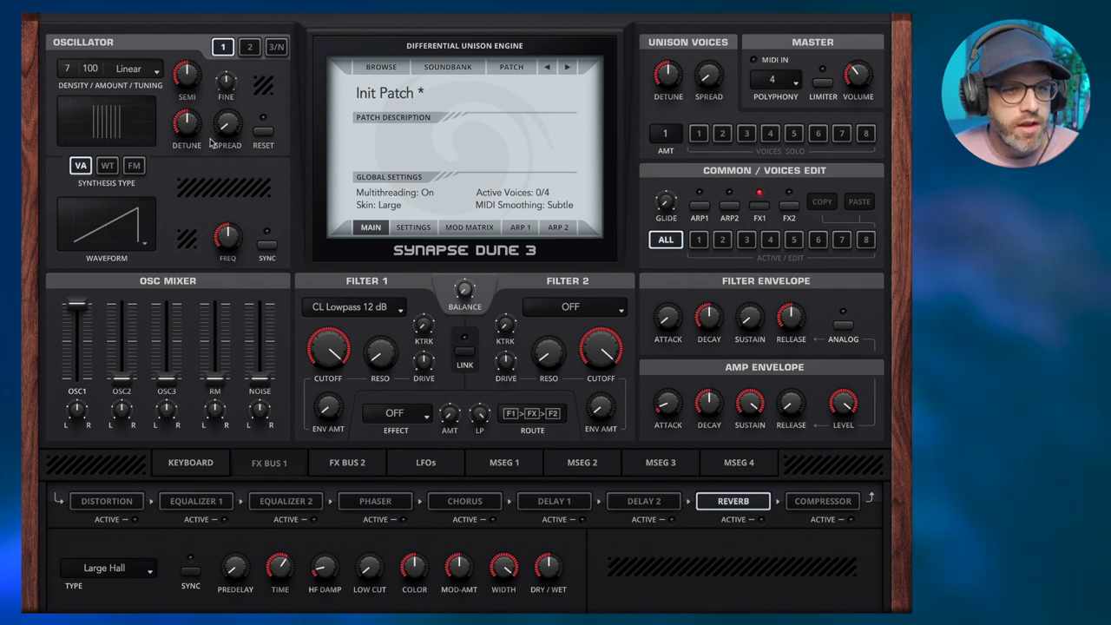
mouse_move(182, 130)
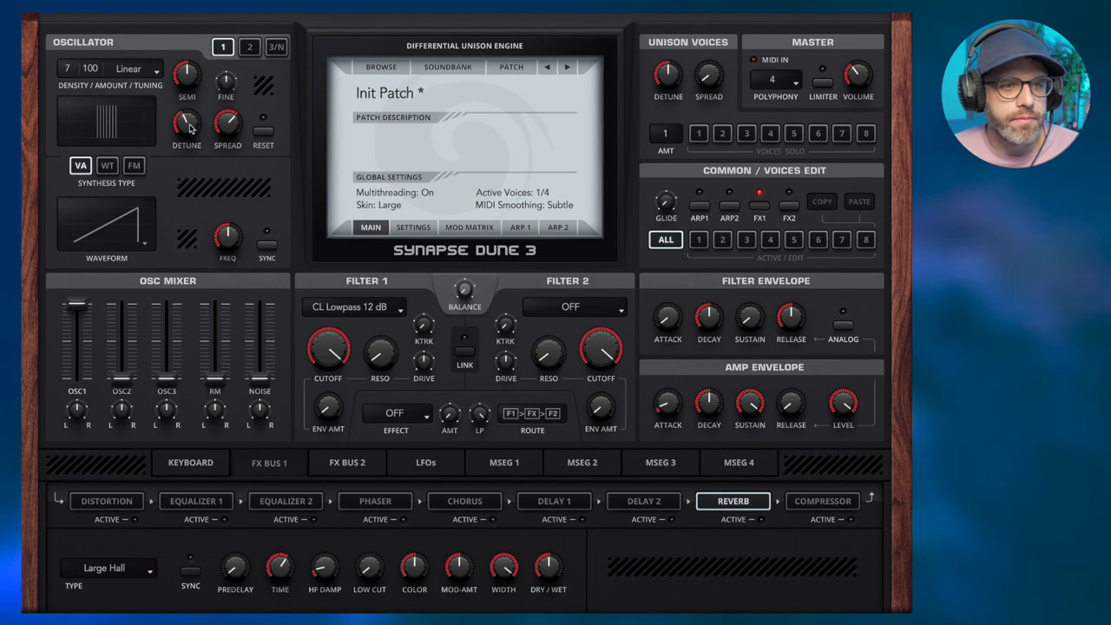
mouse_move(222, 125)
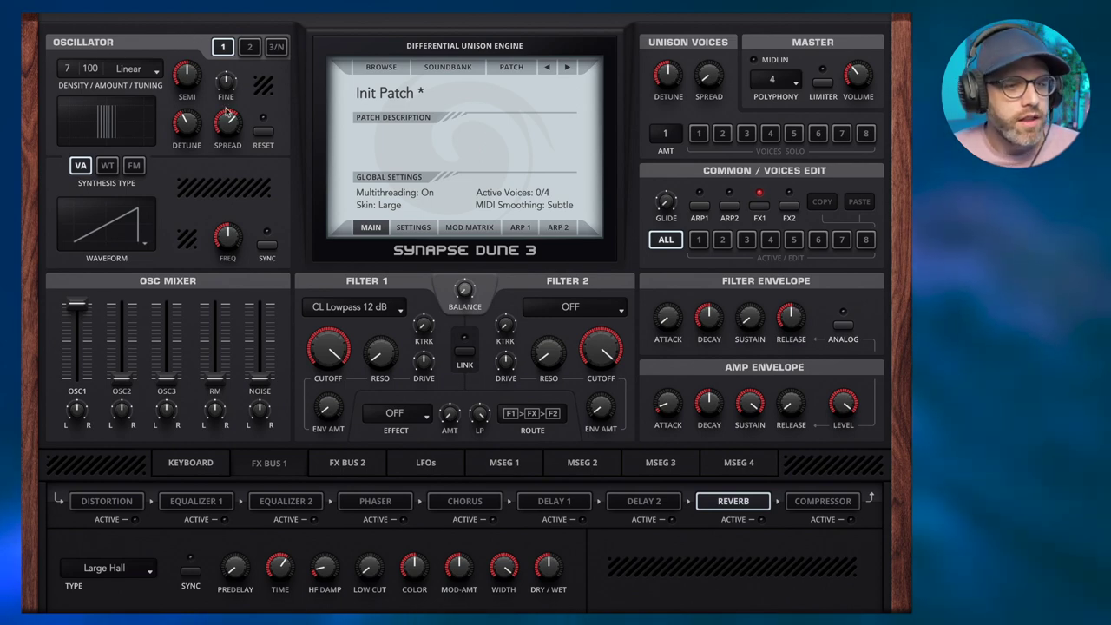
- Switch oscillators 1 and 2 to FM synthesis, giving oscillator 2 a density of 1
left_click(139, 167)
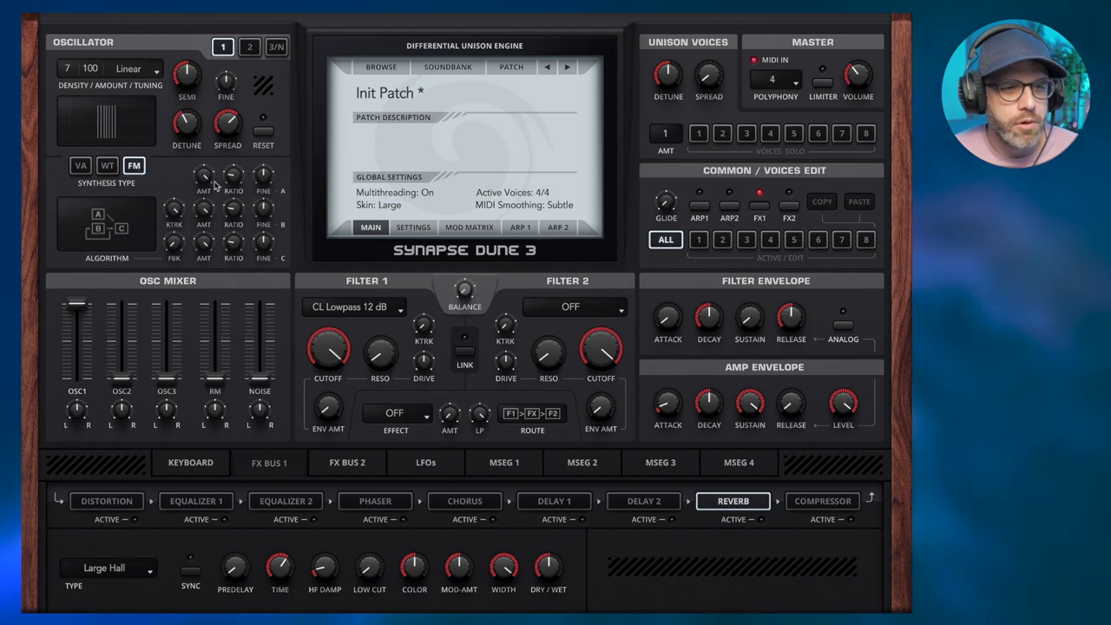
mouse_move(203, 205)
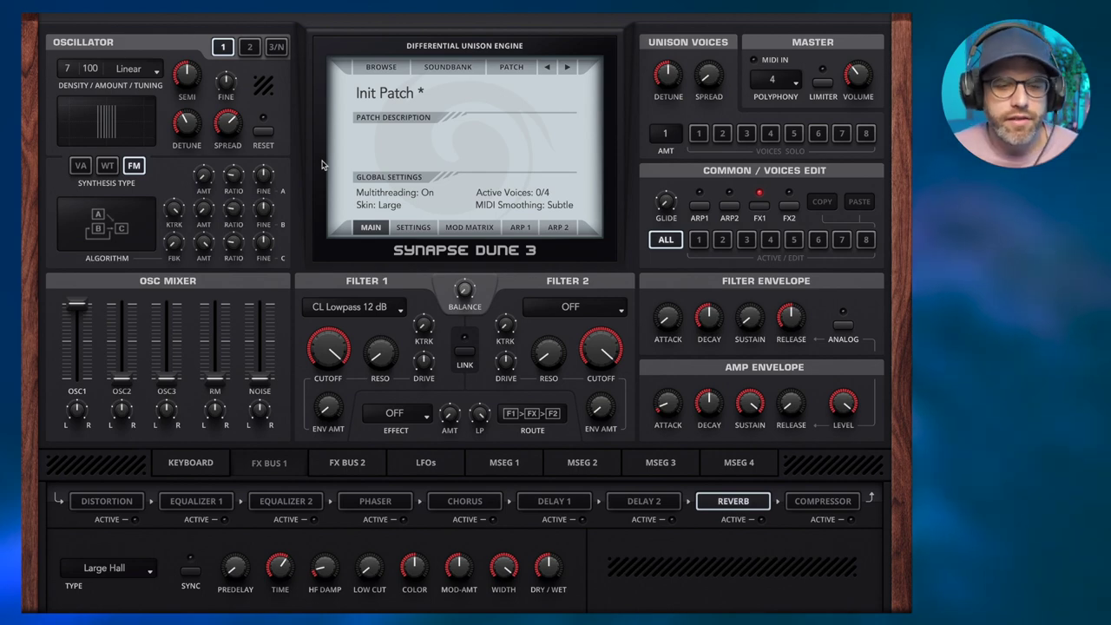
left_click(250, 49)
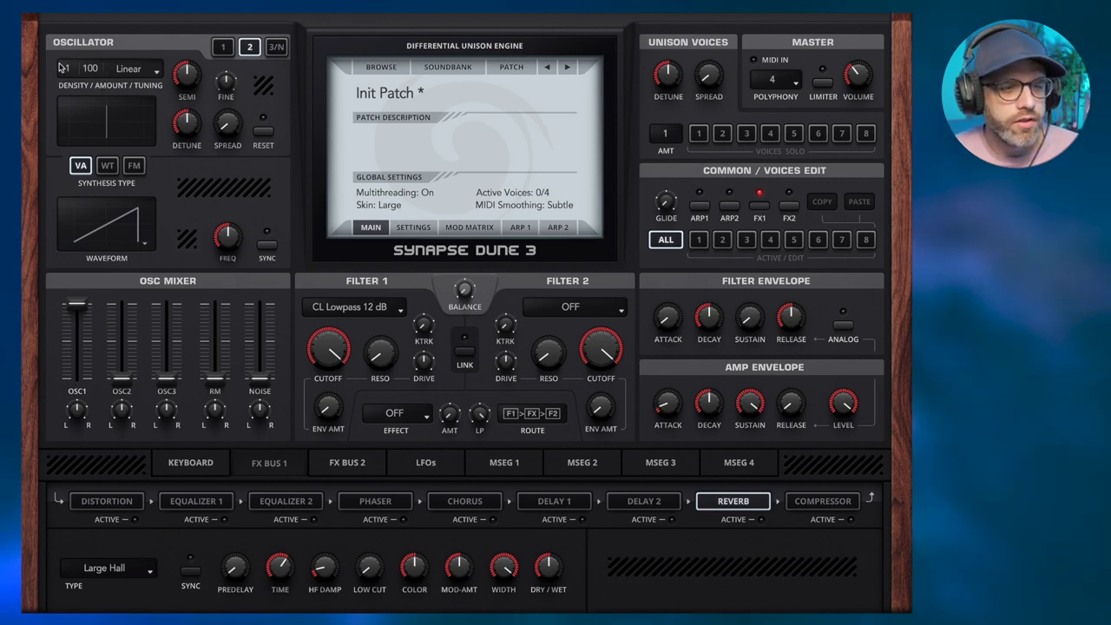
left_click(135, 165)
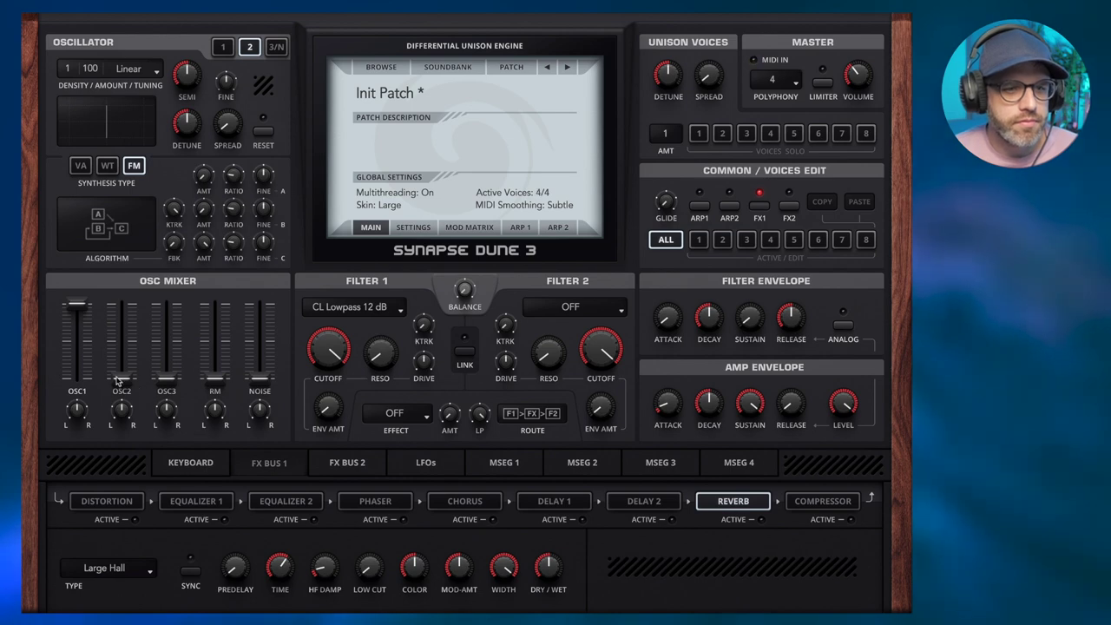
- Audition oscillator 2 on its own in the mixer, restore oscillator 1 to full level and mute oscillator 2
left_click_drag(121, 379, 78, 414)
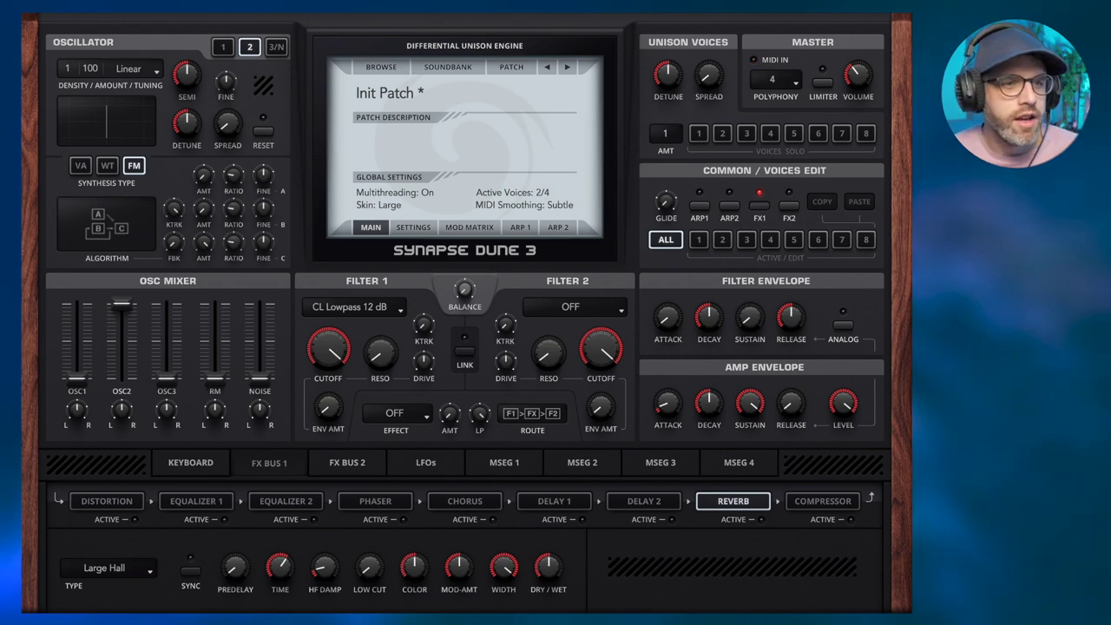
left_click_drag(85, 379, 94, 234)
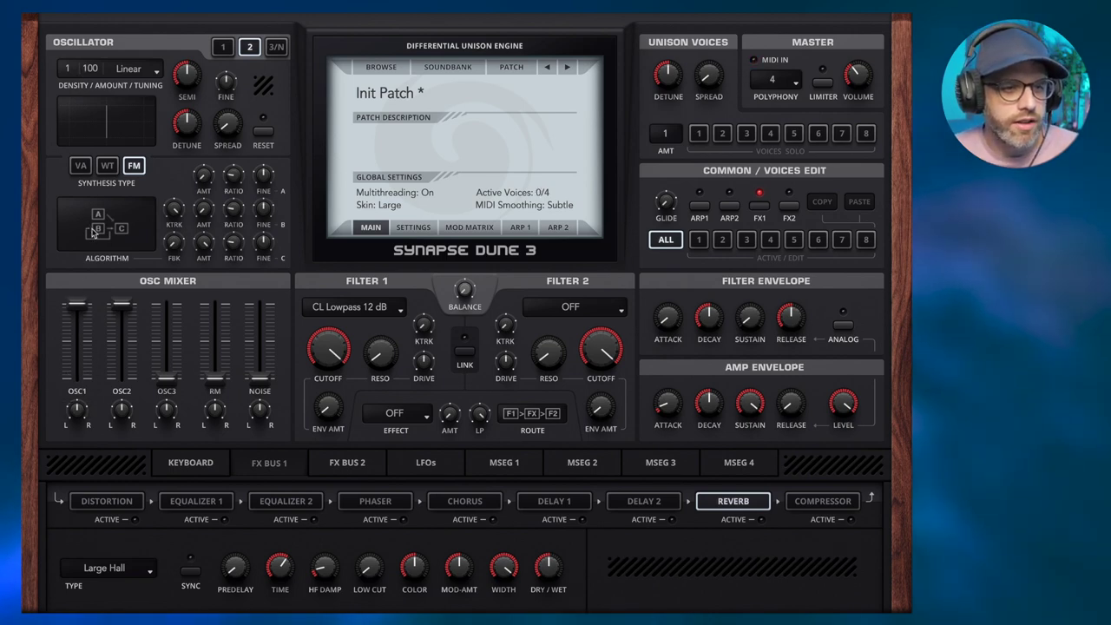
left_click_drag(124, 304, 123, 417)
- Modulate oscillator 1's FM amount B with the filter envelope at an amount of +95
left_click(224, 47)
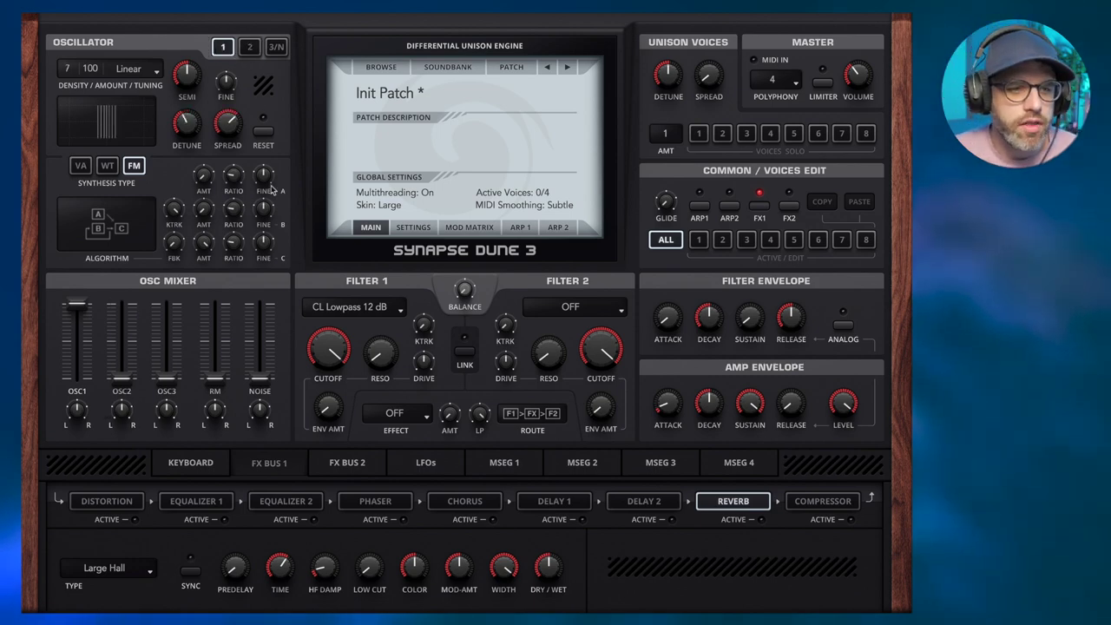
right_click(204, 210)
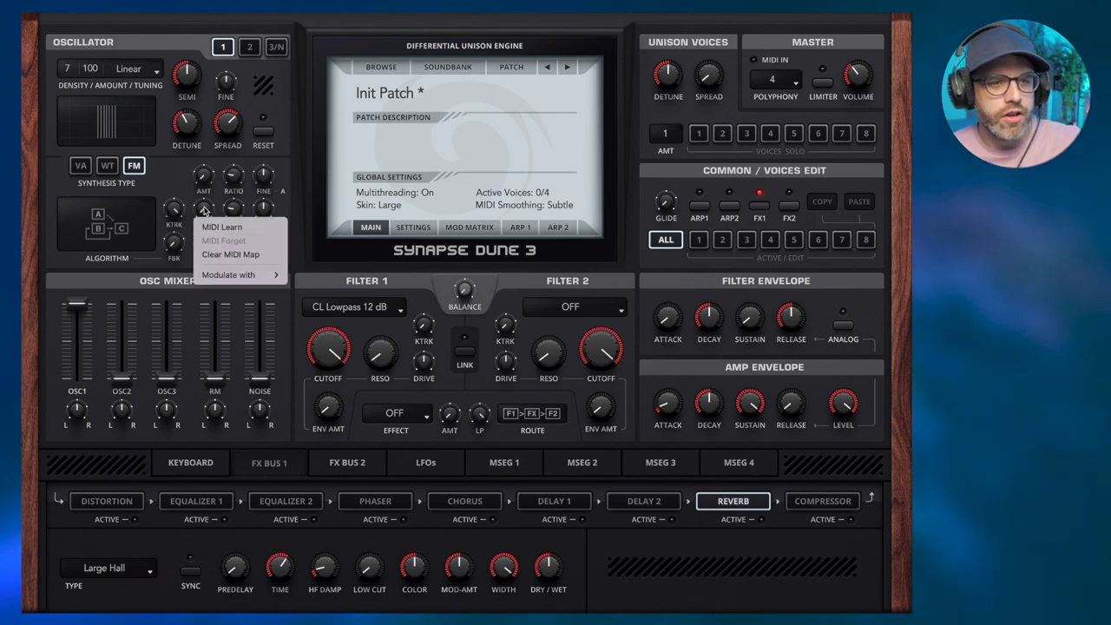
mouse_move(239, 276)
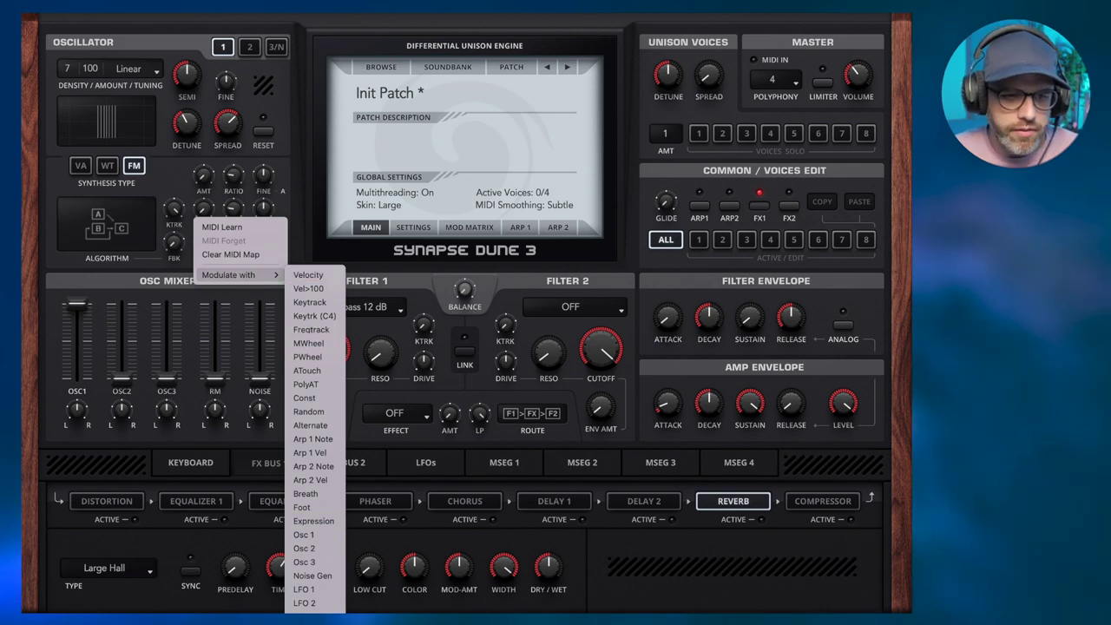
left_click(305, 607)
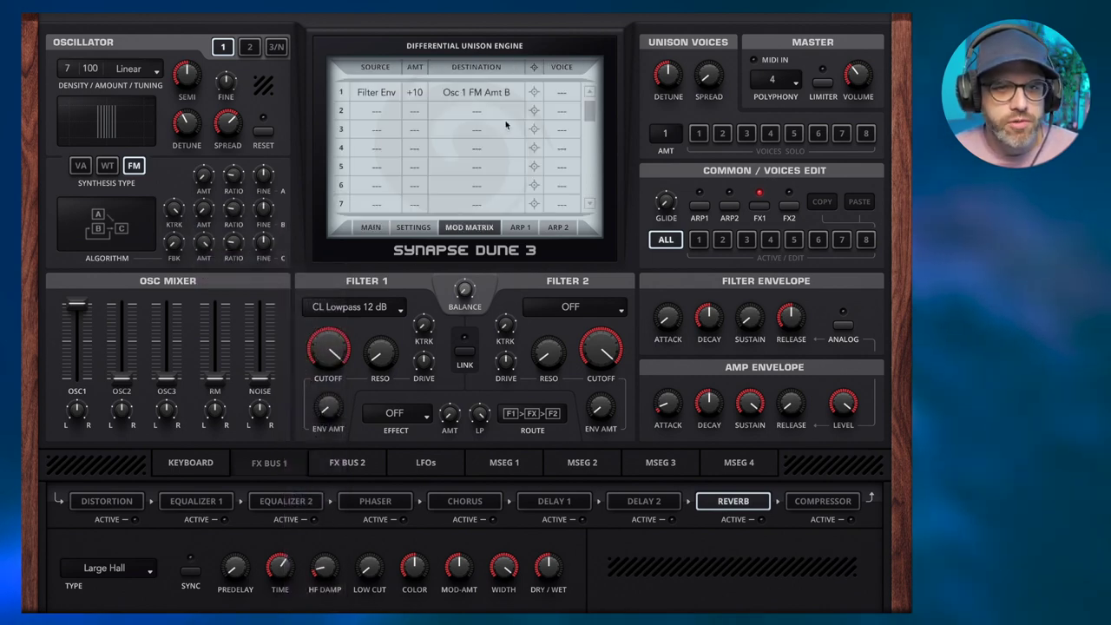
left_click_drag(418, 91, 427, 72)
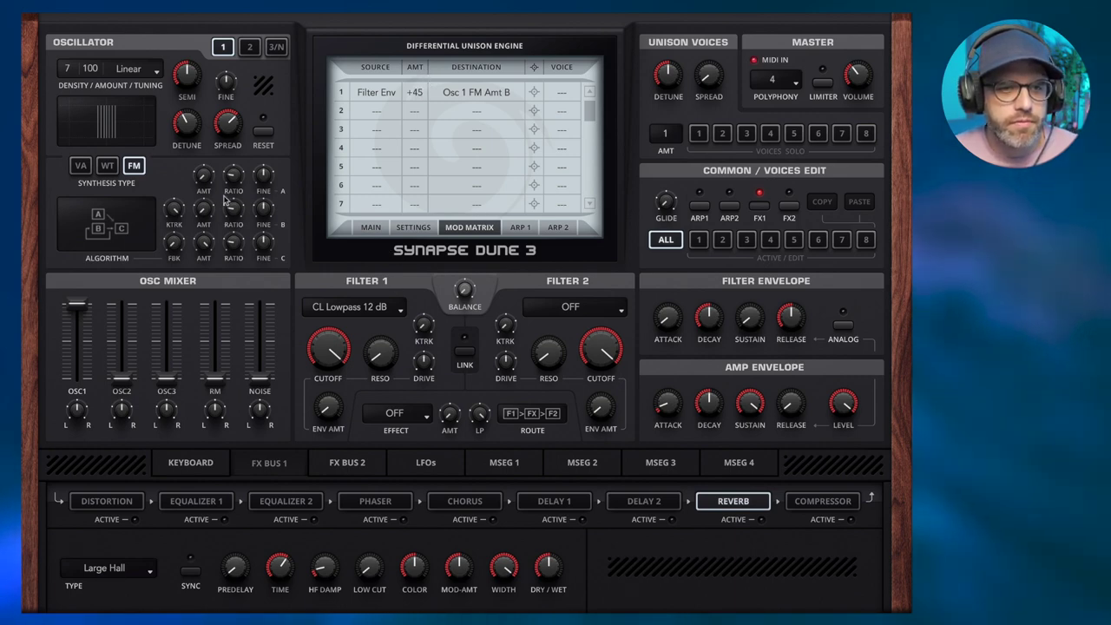
mouse_move(418, 96)
left_mouse_down()
mouse_move(423, 131)
mouse_move(440, 74)
mouse_move(436, 85)
left_mouse_up()
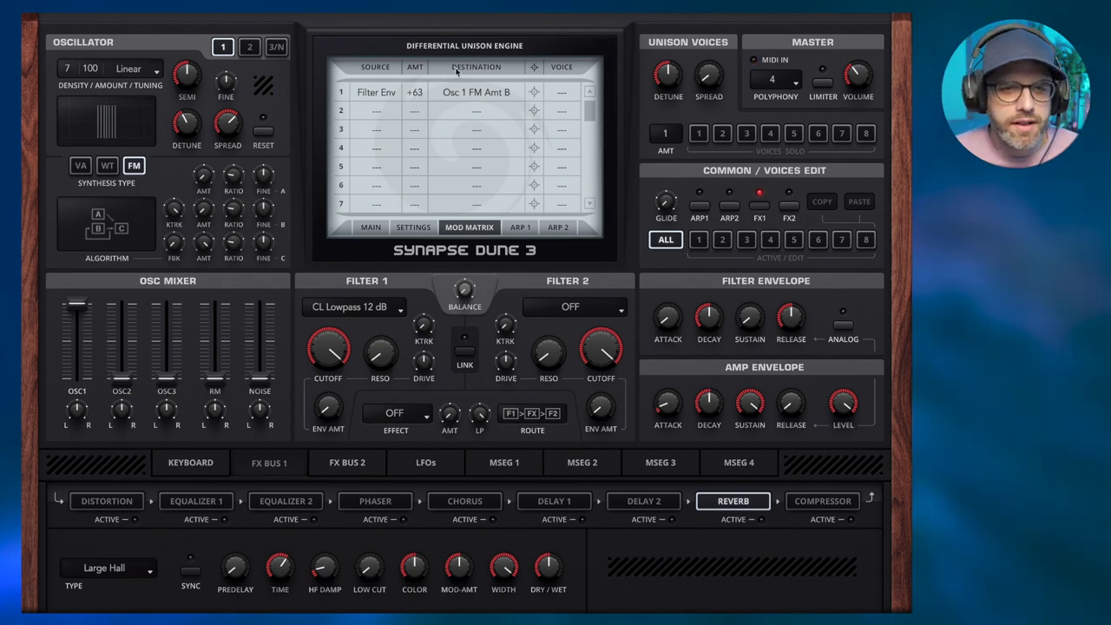
left_click_drag(420, 80, 424, 77)
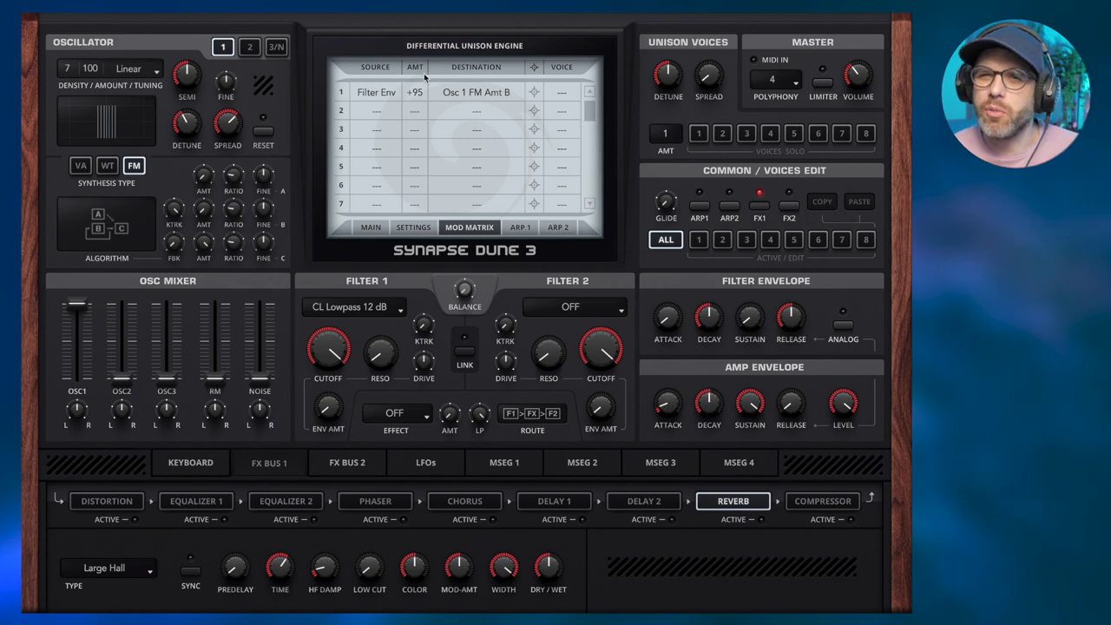
- Lengthen the filter envelope's decay and release, and set its modulation of oscillator 1's FM amount B to +55
mouse_move(713, 318)
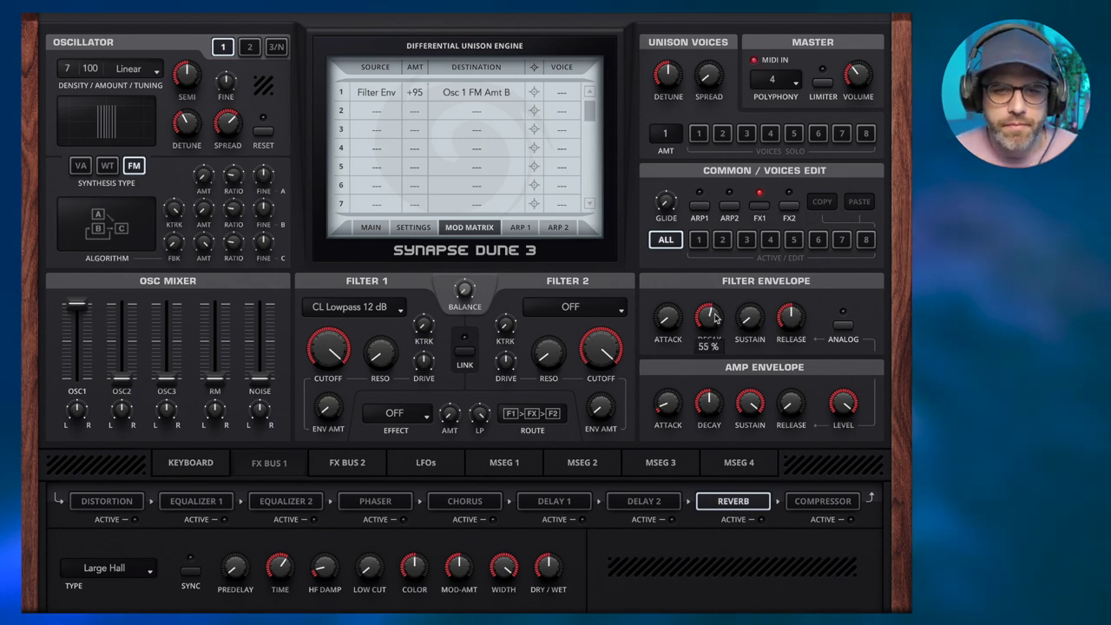
left_click_drag(719, 314, 720, 297)
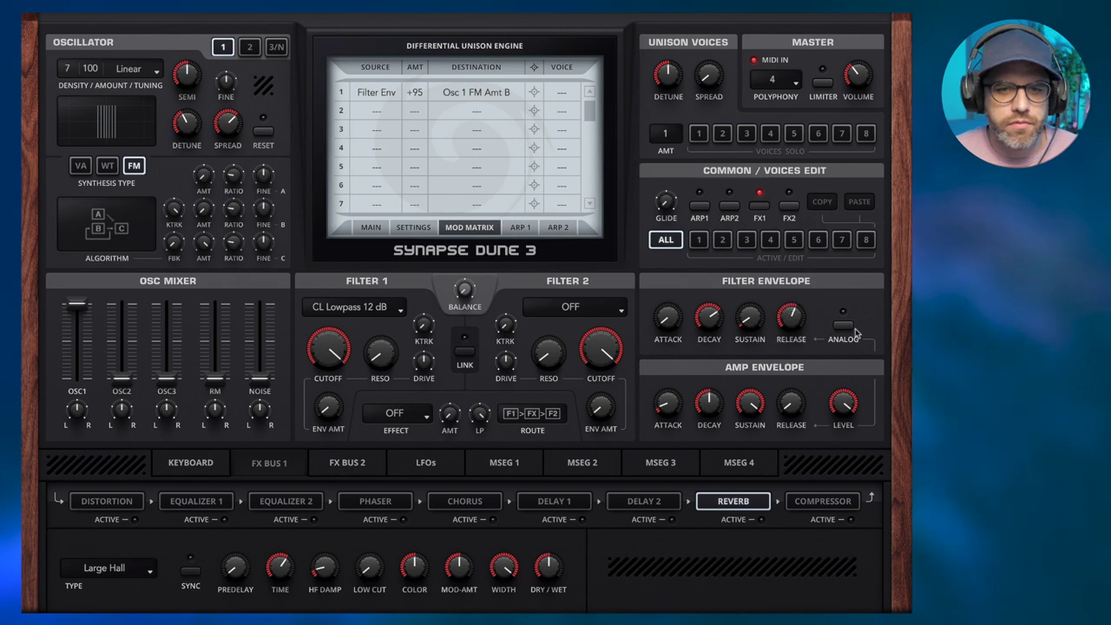
left_click_drag(415, 92, 415, 115)
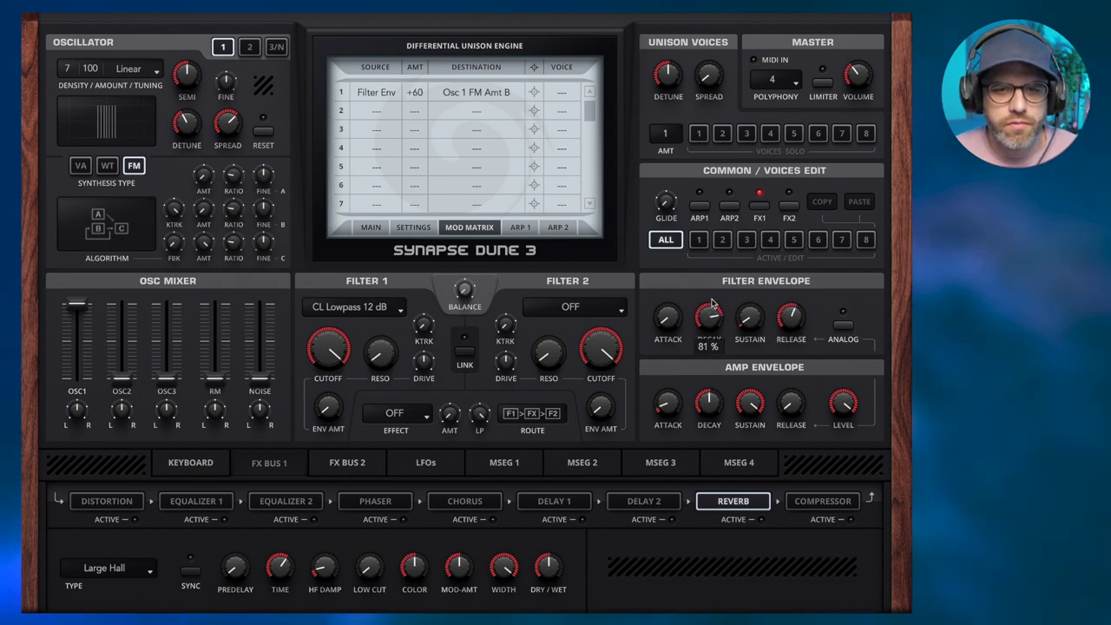
left_click_drag(414, 92, 419, 70)
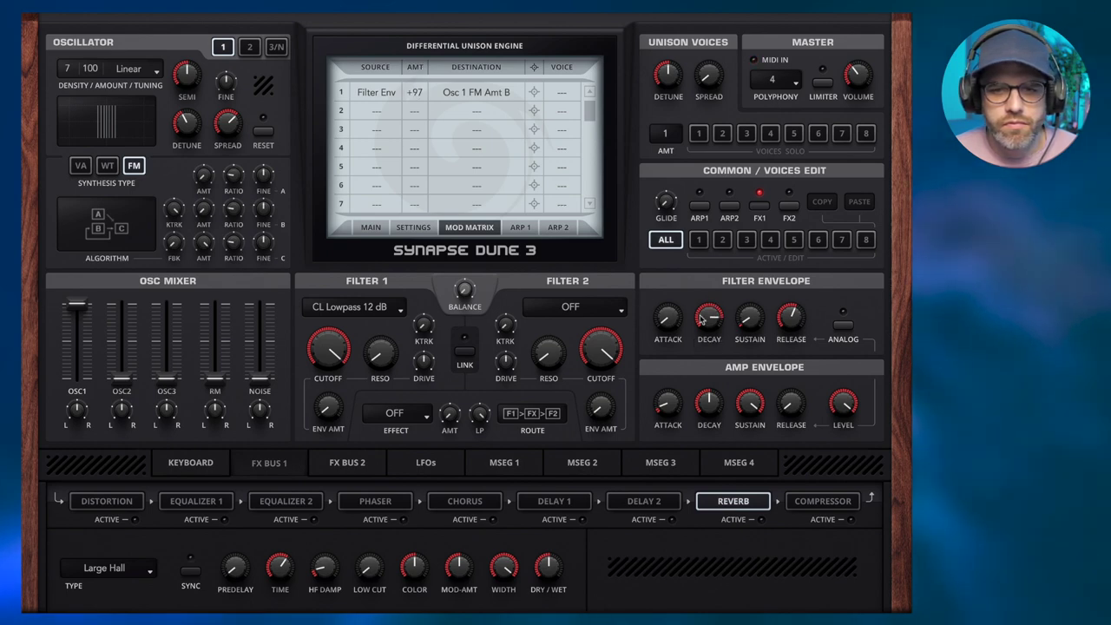
mouse_move(702, 317)
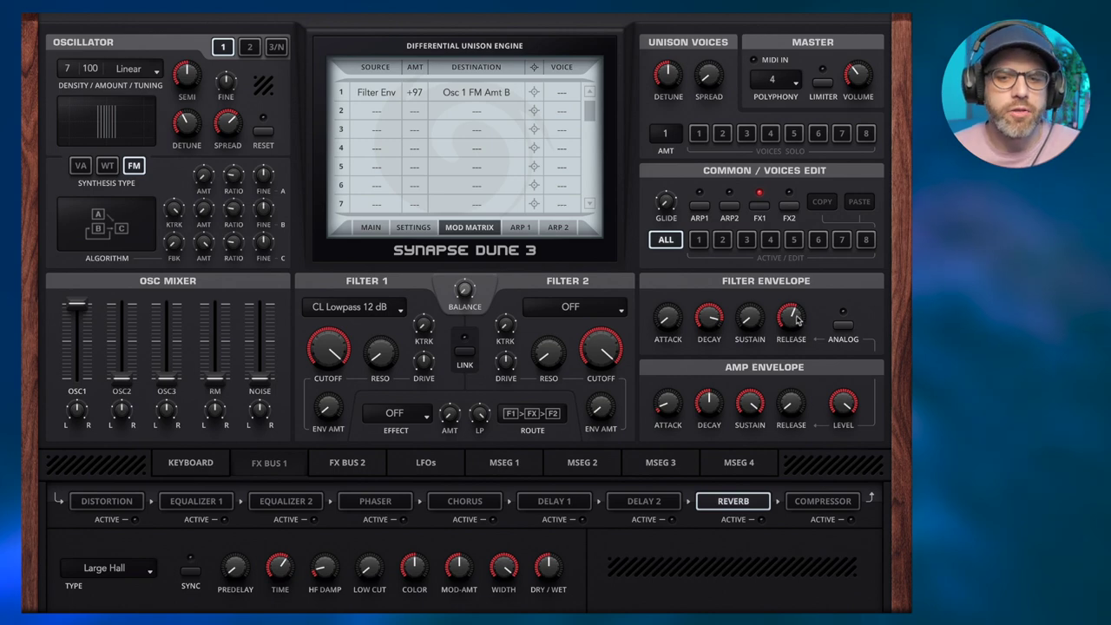
left_click_drag(797, 319, 825, 326)
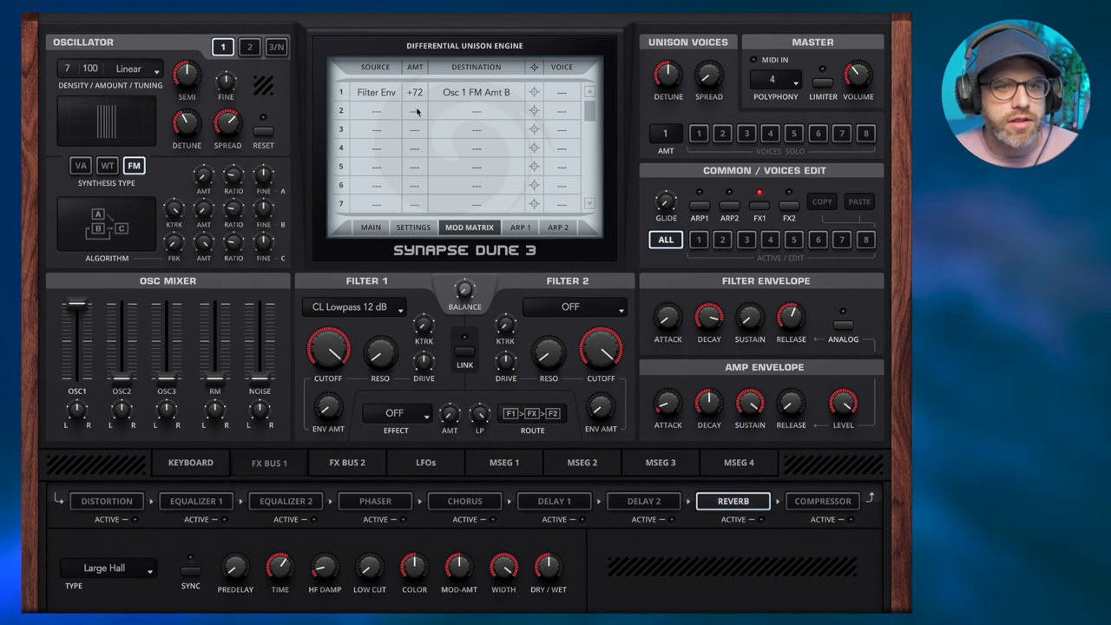
left_click_drag(417, 98, 418, 105)
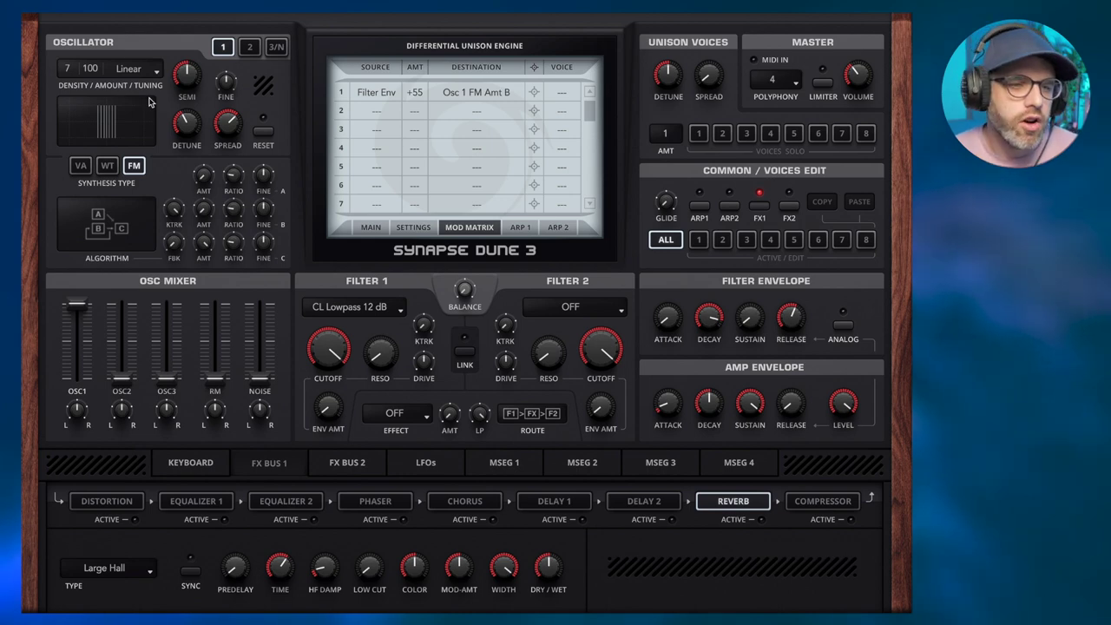
- Isolate oscillator 2 in the mixer and modulate its FM amount B with the filter envelope at +78
left_click(249, 47)
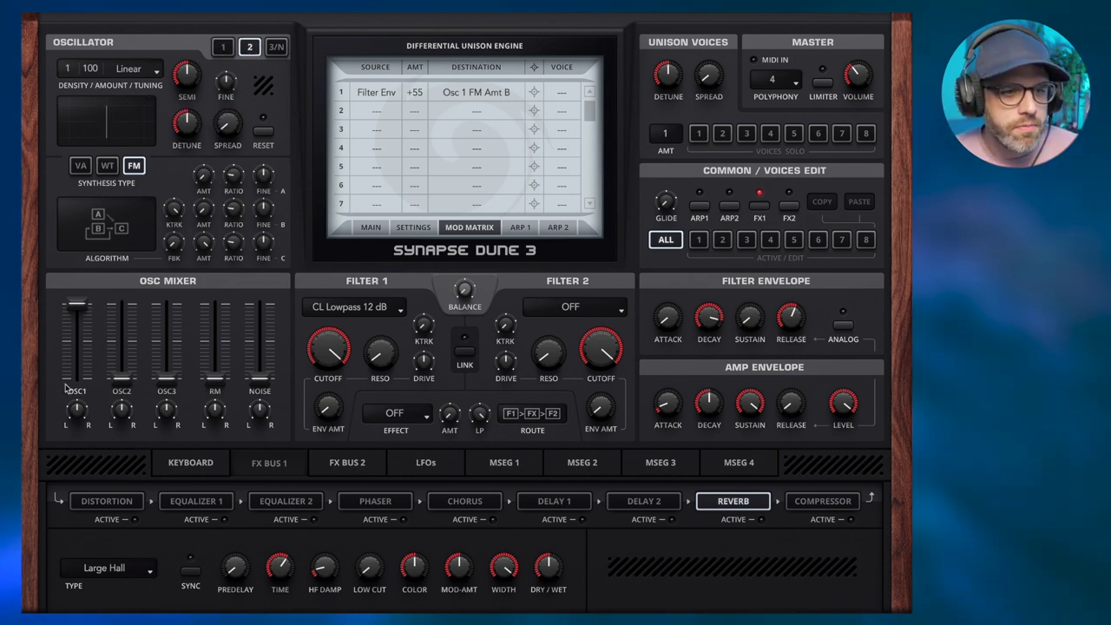
left_click_drag(115, 379, 76, 380)
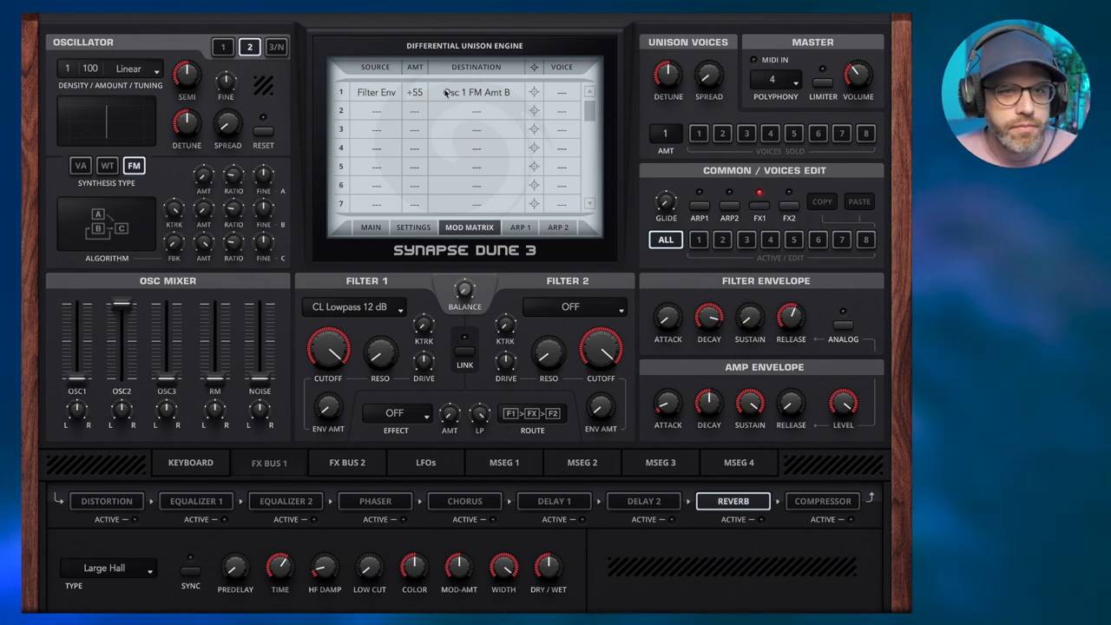
right_click(206, 209)
mouse_move(226, 276)
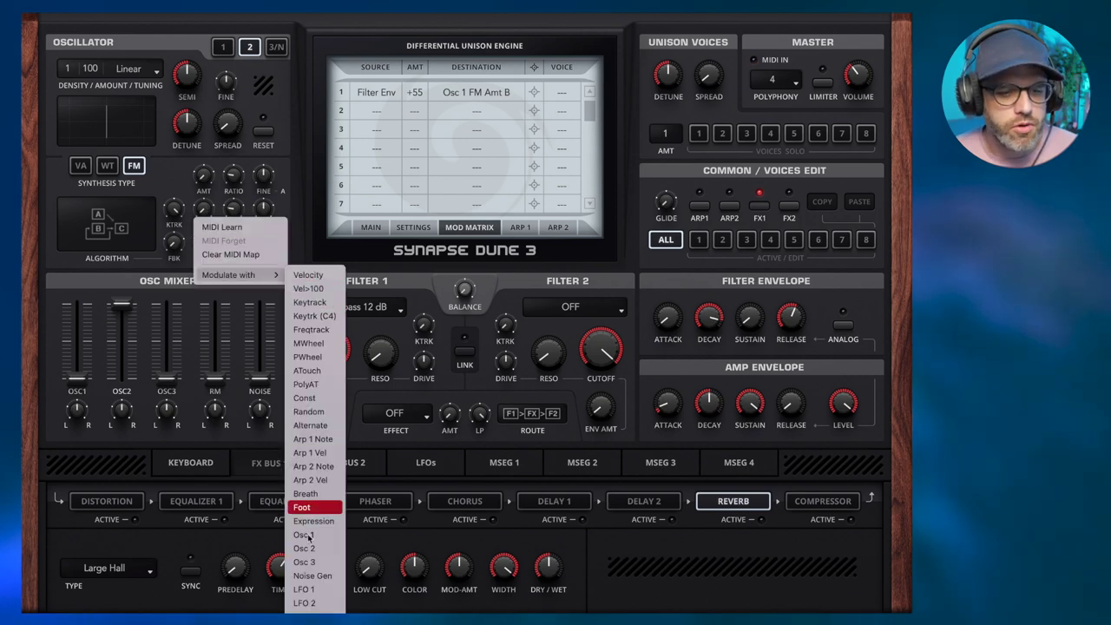
left_click(309, 536)
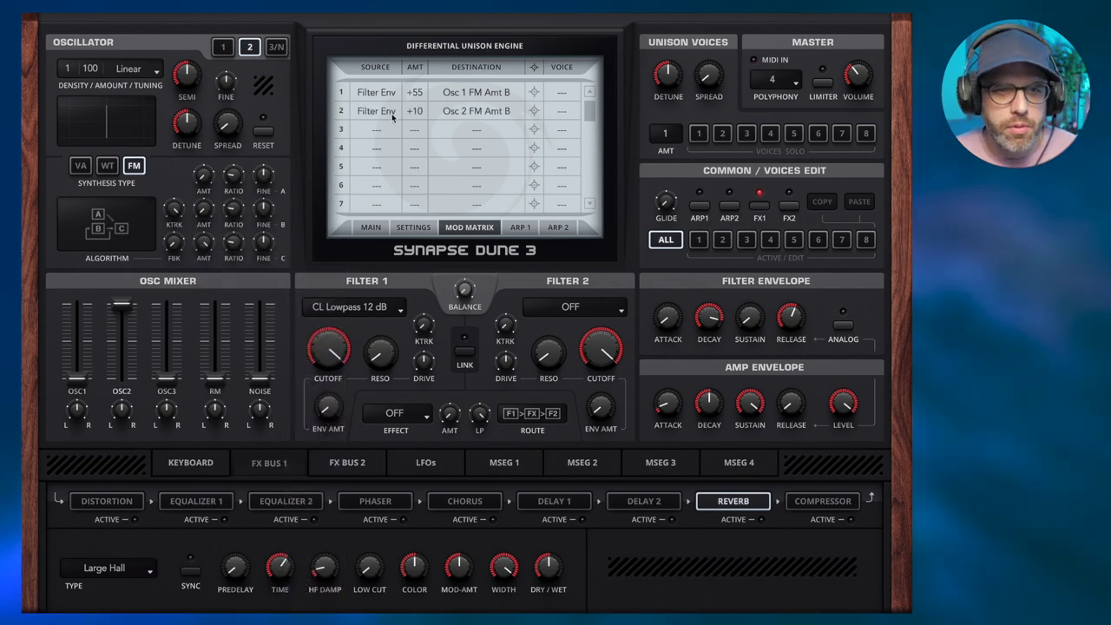
left_click_drag(422, 77, 415, 78)
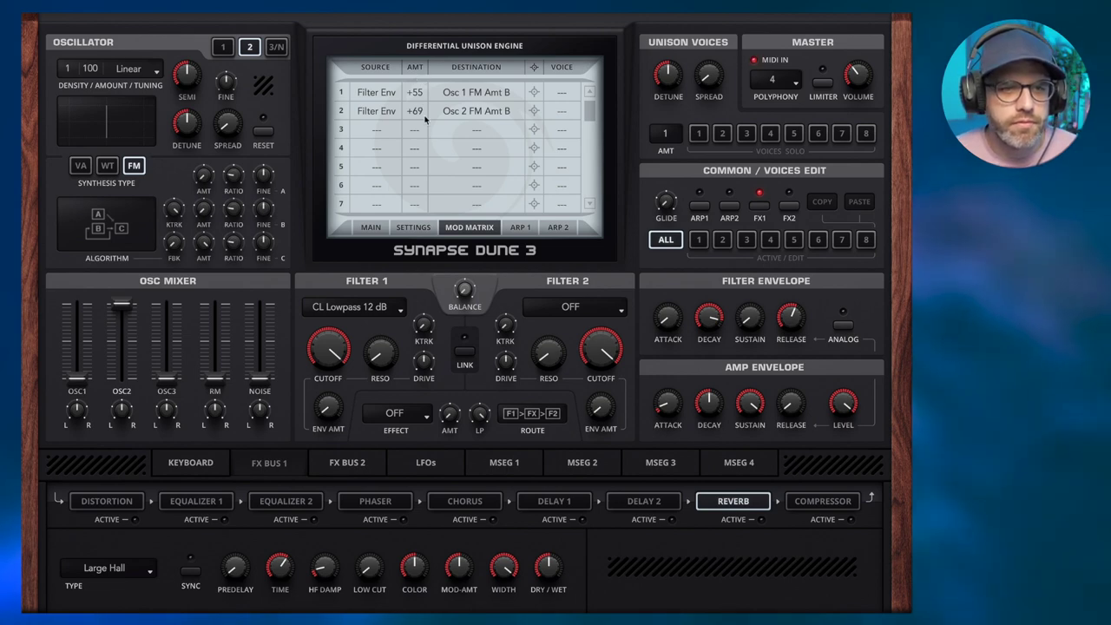
mouse_move(421, 109)
left_mouse_down()
mouse_move(432, 79)
mouse_move(430, 111)
left_mouse_up()
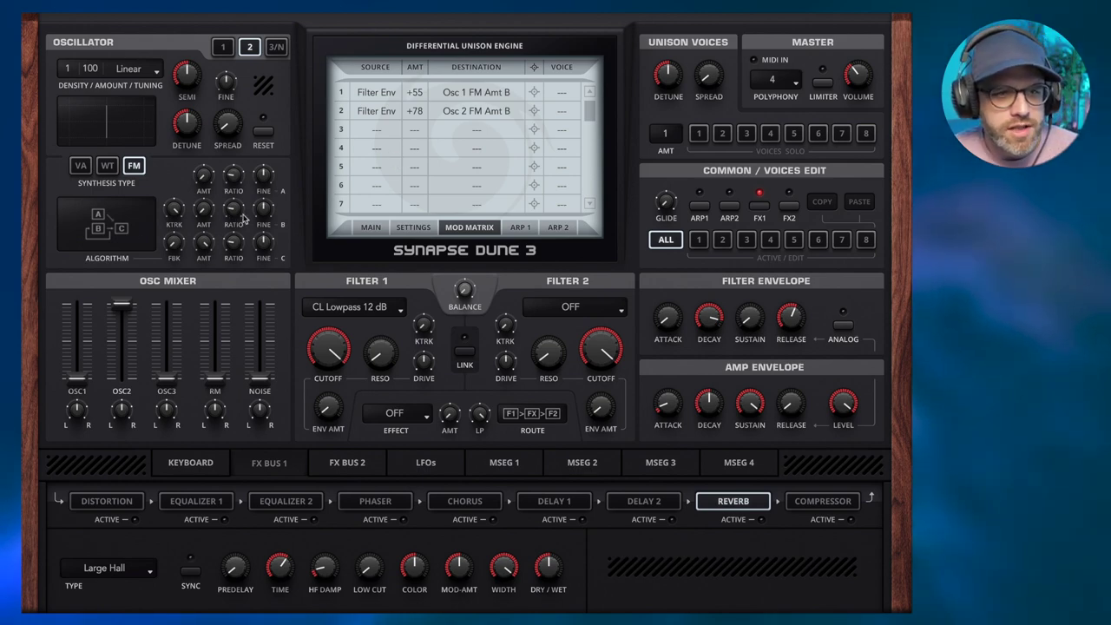
- Raise oscillator 2's FM ratio B beyond 7.00 and set the unison voice amount to 1
left_click_drag(243, 218, 243, 212)
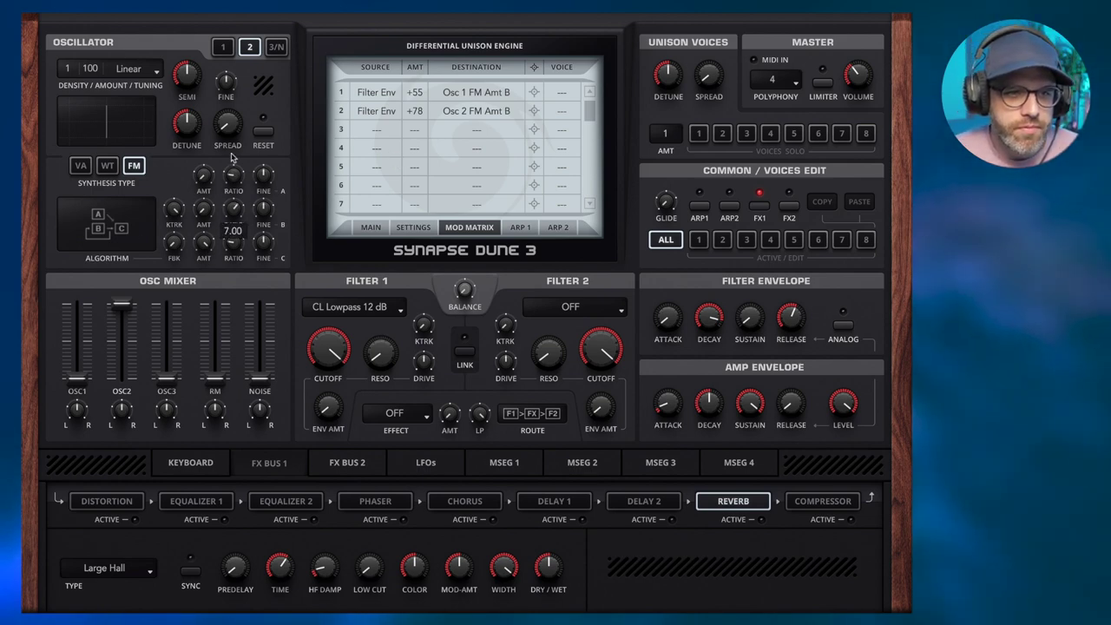
mouse_move(231, 156)
left_mouse_down()
mouse_move(234, 134)
mouse_move(239, 147)
left_mouse_up()
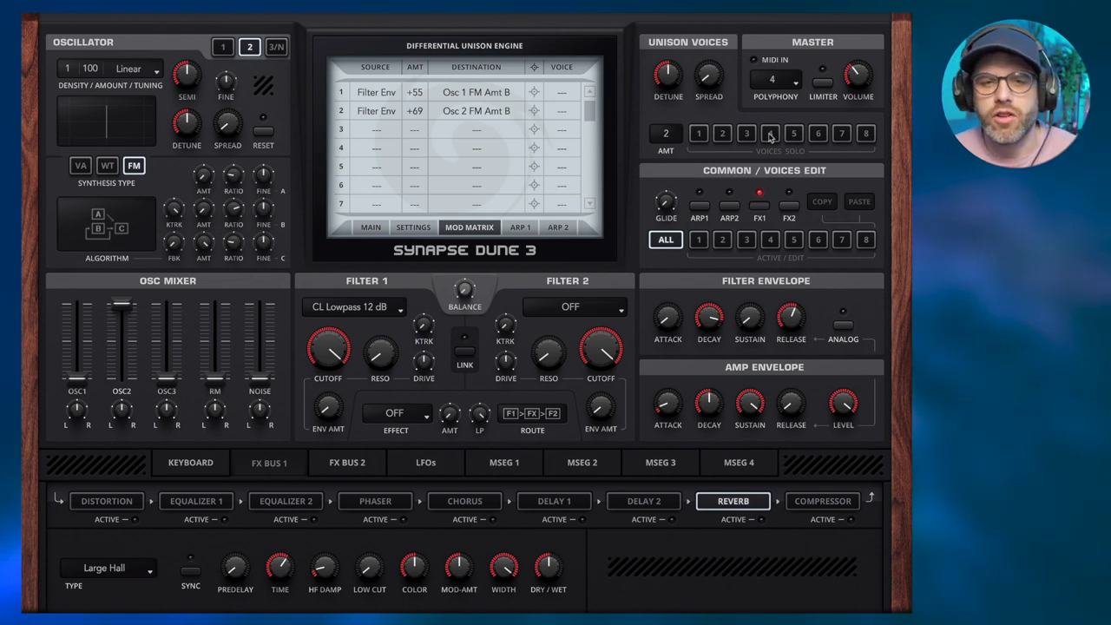
left_click_drag(664, 136, 664, 153)
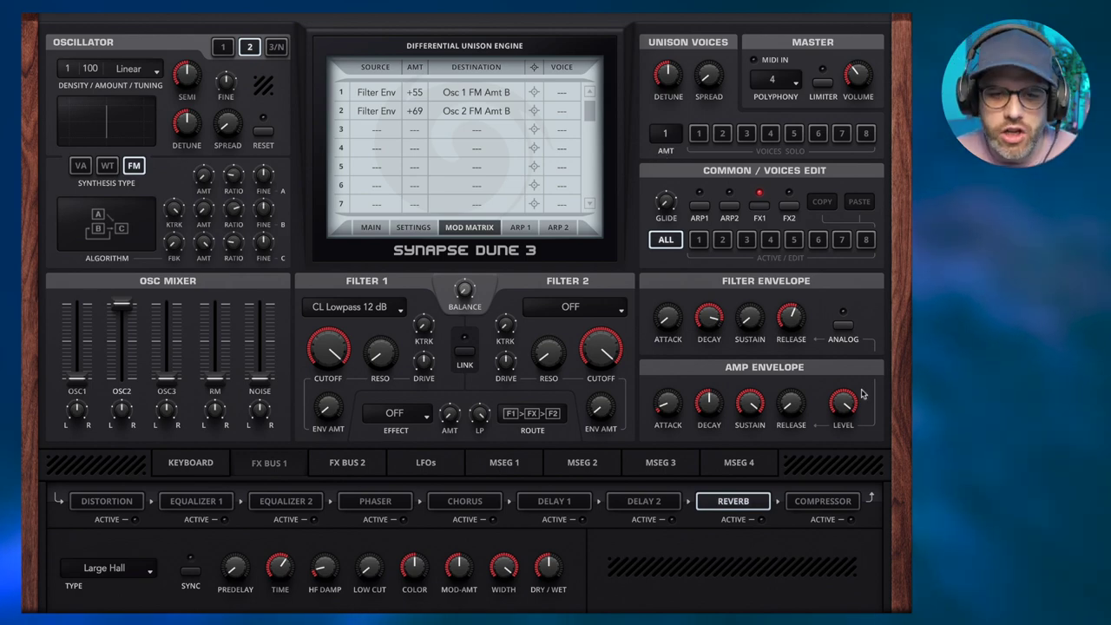
- Replace the filter envelope with MSEG 1 as source for oscillator 1's FM amount B and MSEG 2 for oscillator 2's FM amount B
left_click(504, 466)
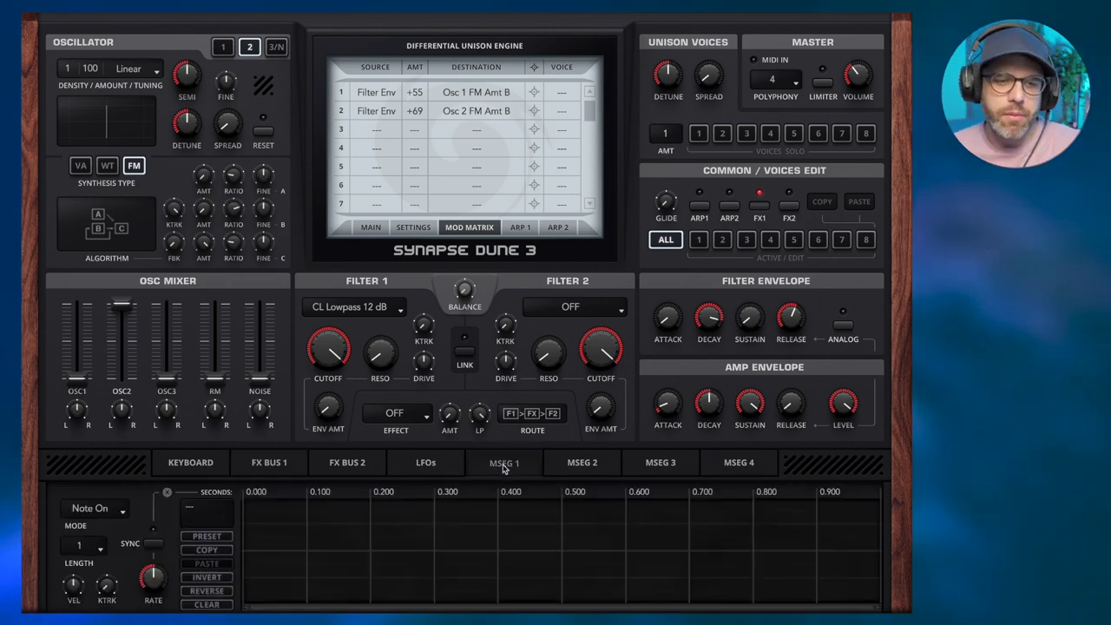
left_click(379, 128)
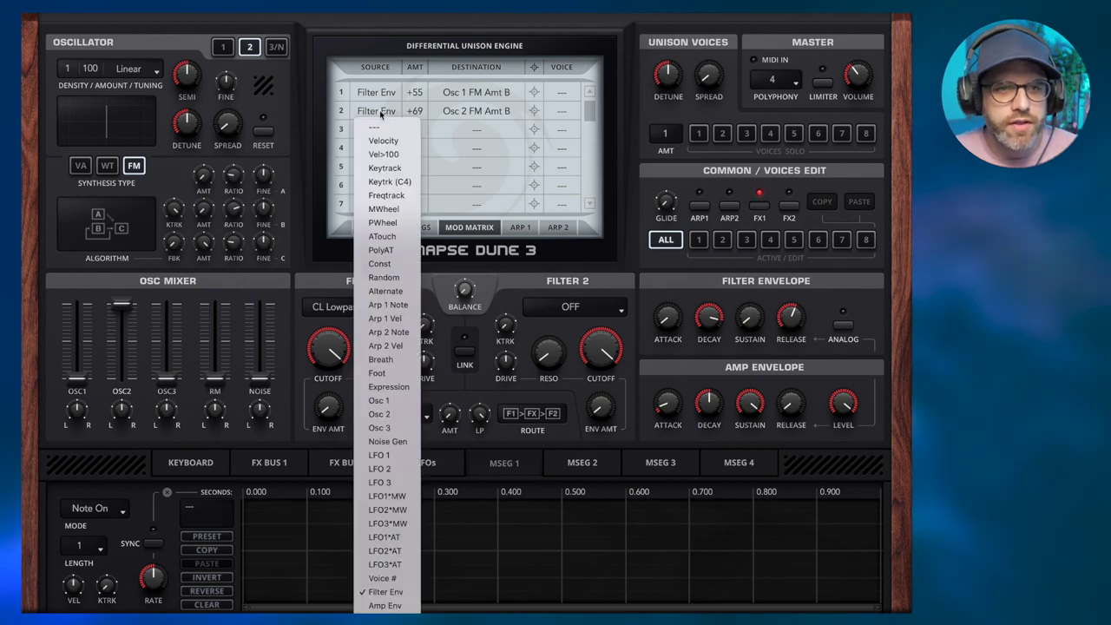
left_click(388, 126)
left_click(376, 92)
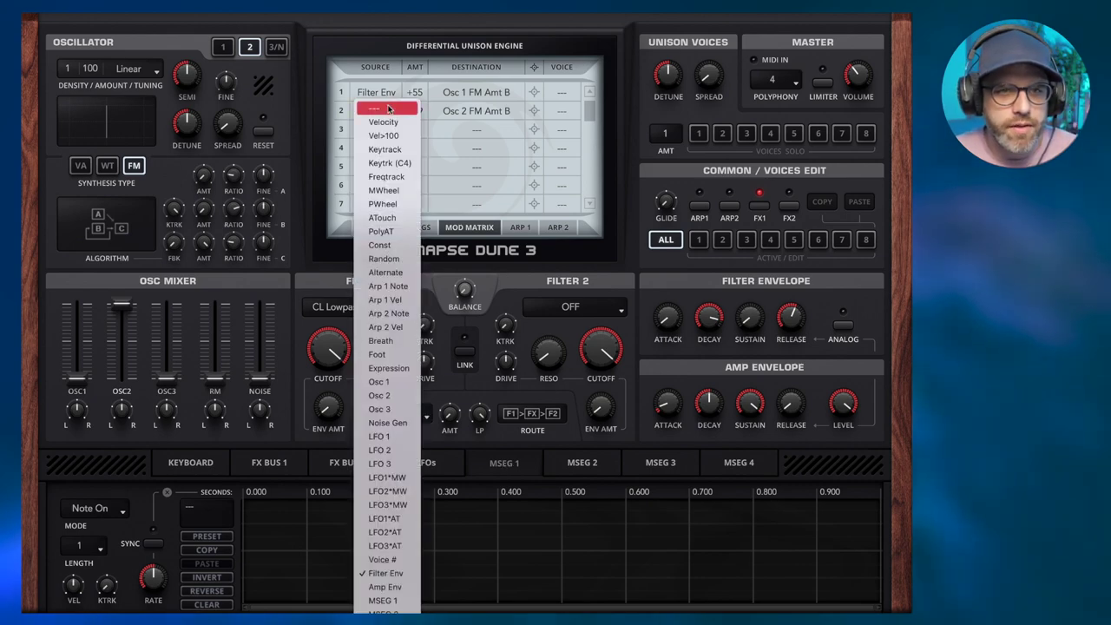
left_click(388, 107)
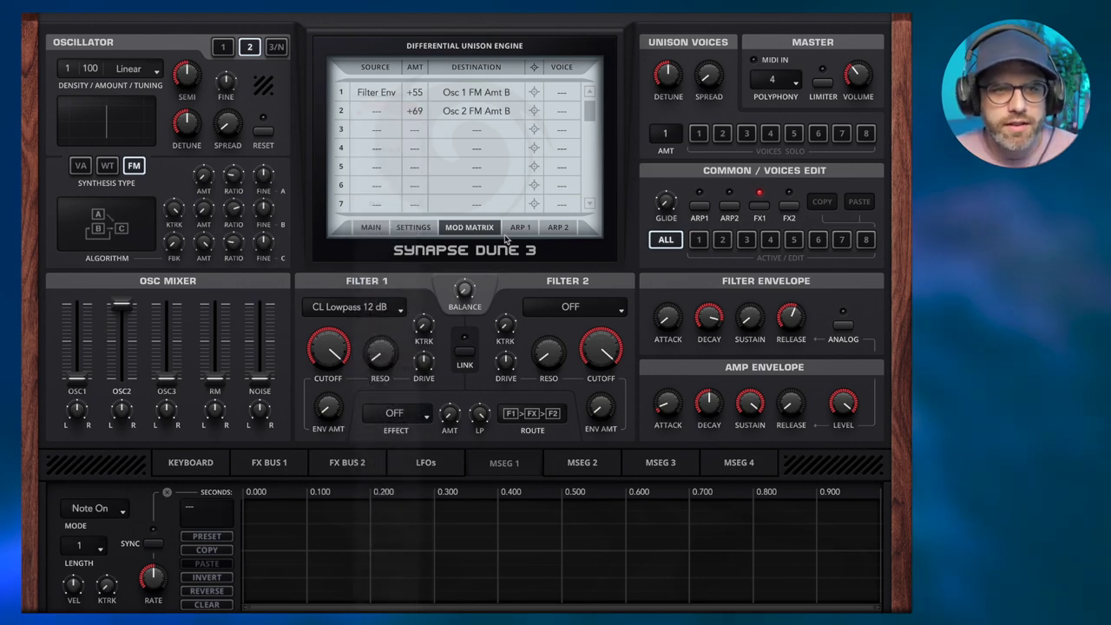
left_click(384, 95)
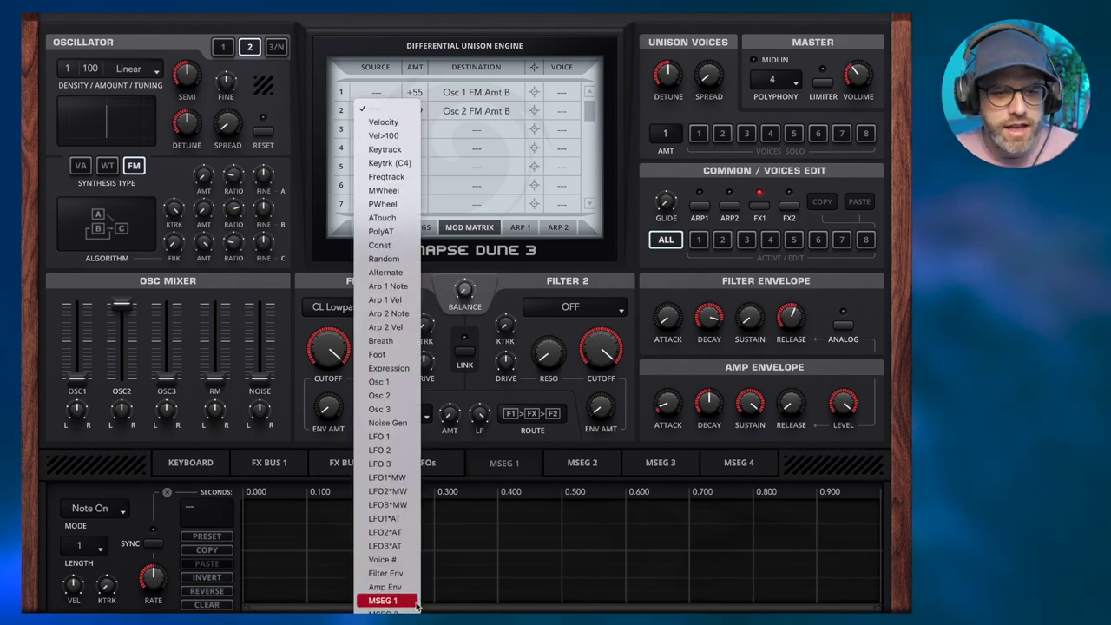
left_click(386, 600)
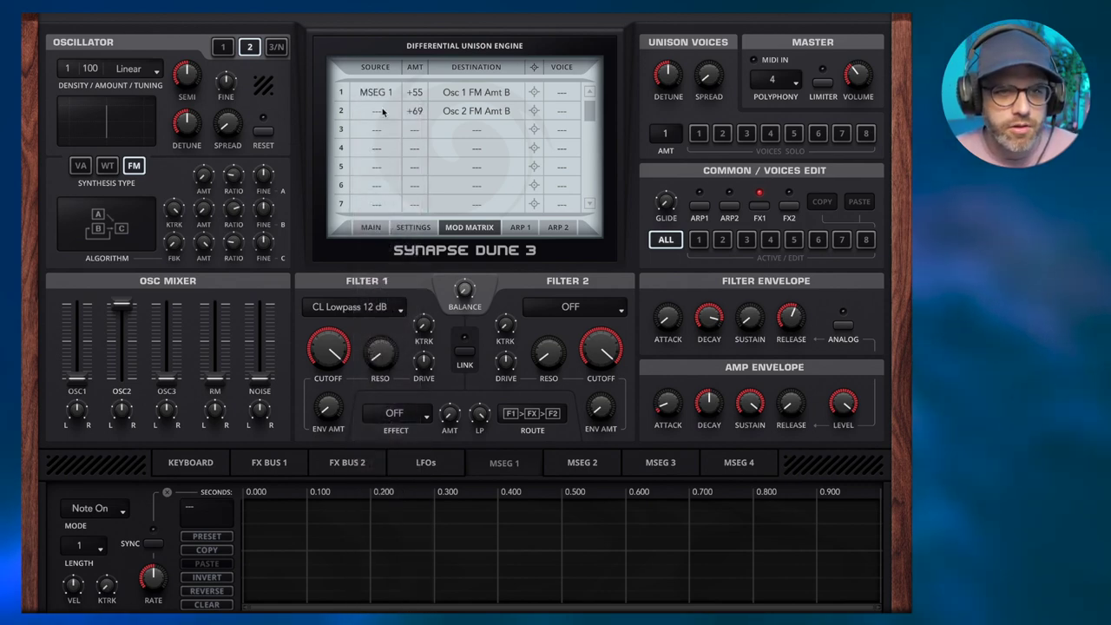
left_click(386, 112)
left_click(387, 599)
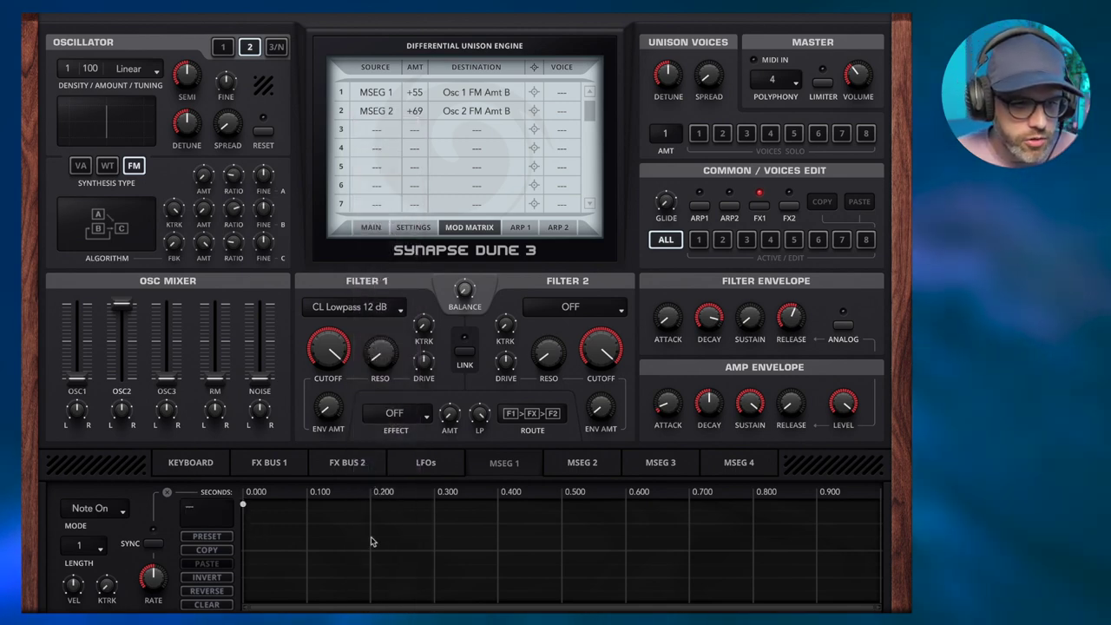
- Draw a curved decay in MSEG 1 from near full level to about 0.85 s, and slow its rate to 0.23x
left_click_drag(426, 540, 783, 590)
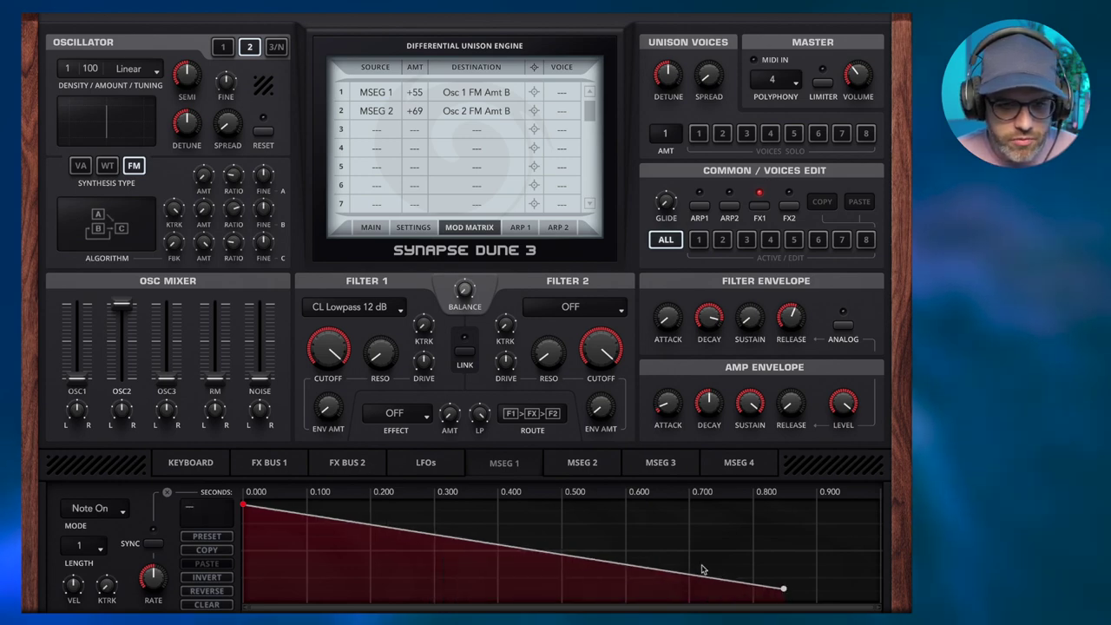
left_click_drag(286, 571, 146, 613)
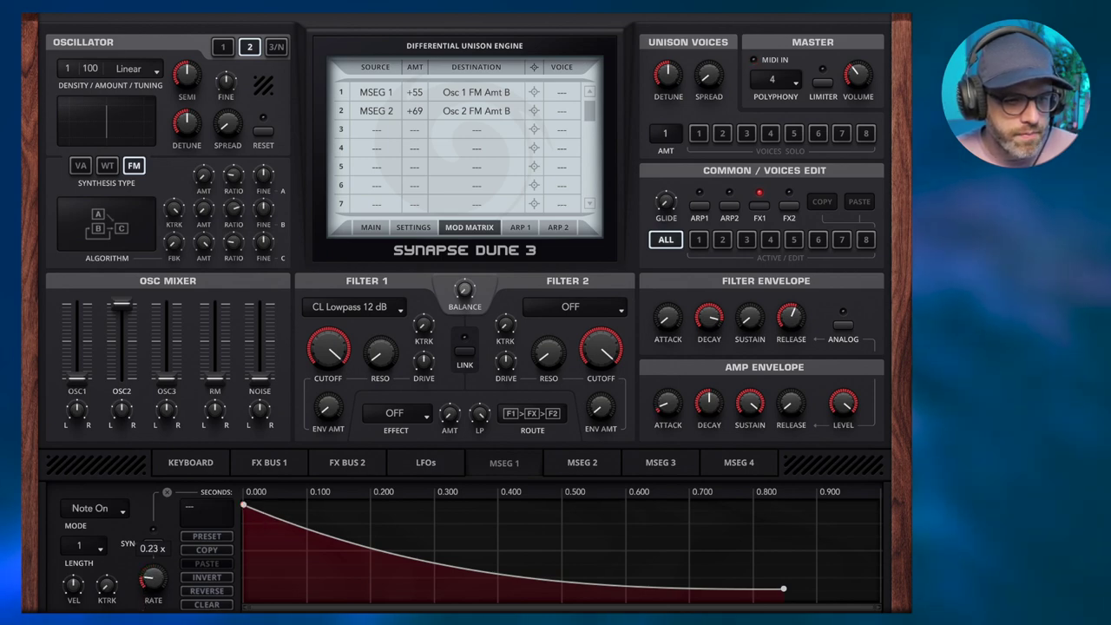
- Isolate oscillator 1 in the mixer, try a steeper MSEG 1 decay, and reshape the curve to nearly straight
left_click_drag(78, 378, 121, 378)
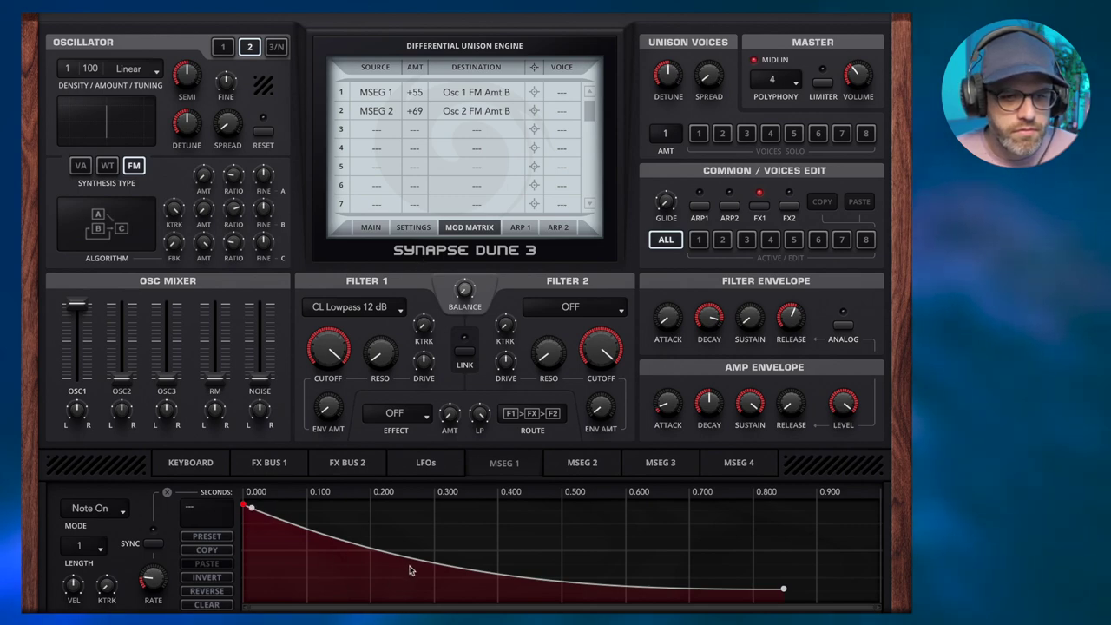
left_click_drag(412, 564, 443, 575)
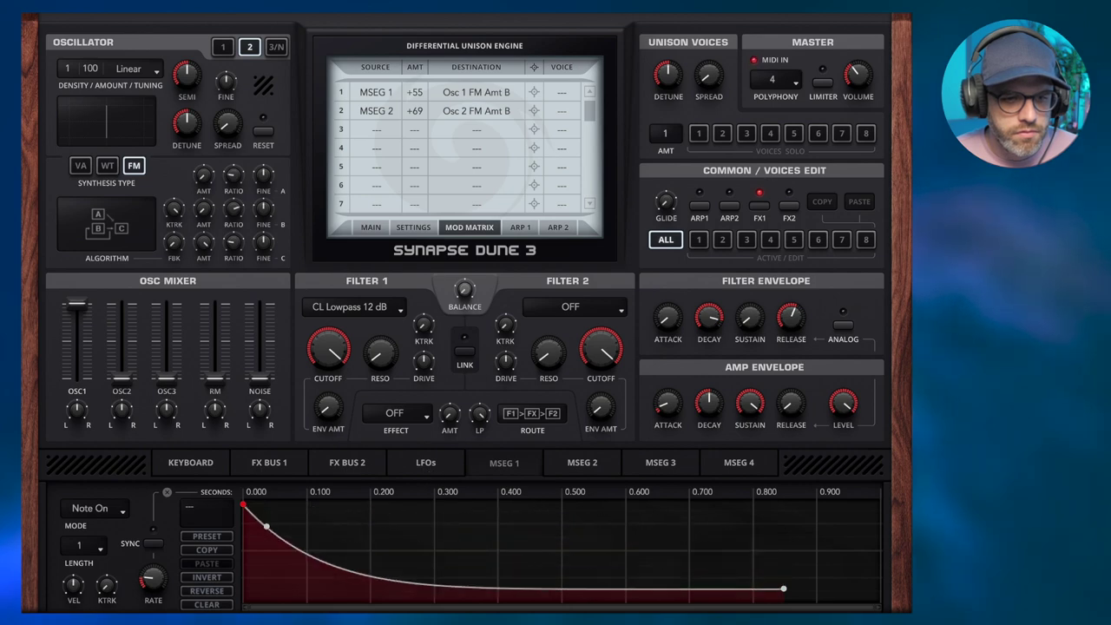
left_click_drag(347, 568, 363, 533)
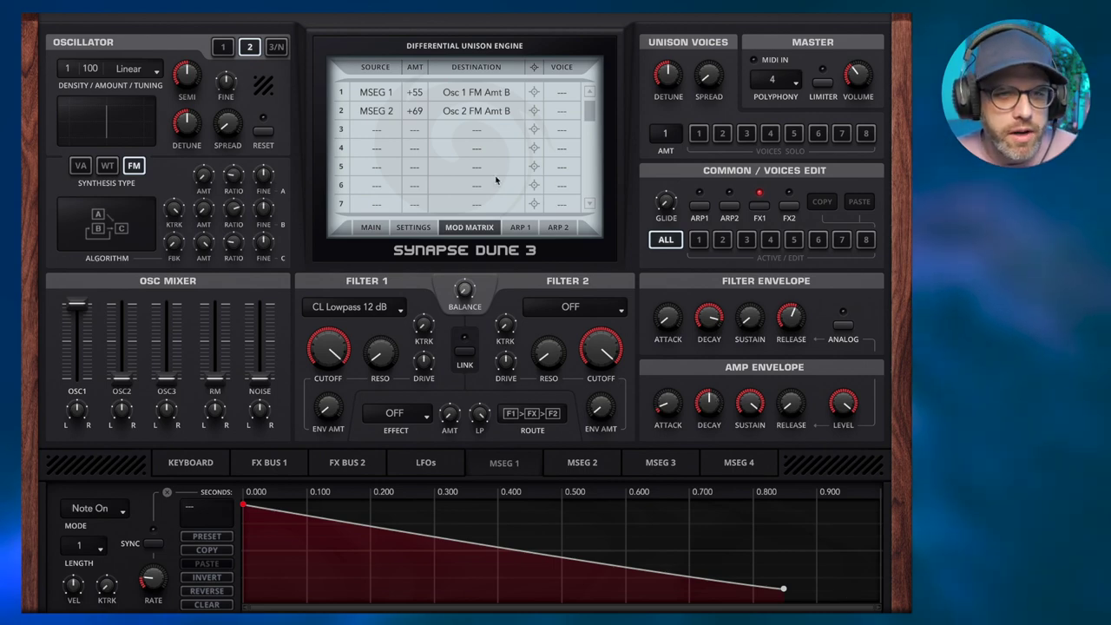
- Draw a decay in MSEG 2 from full level to zero at about 1 s, and slow its rate
left_click(597, 465)
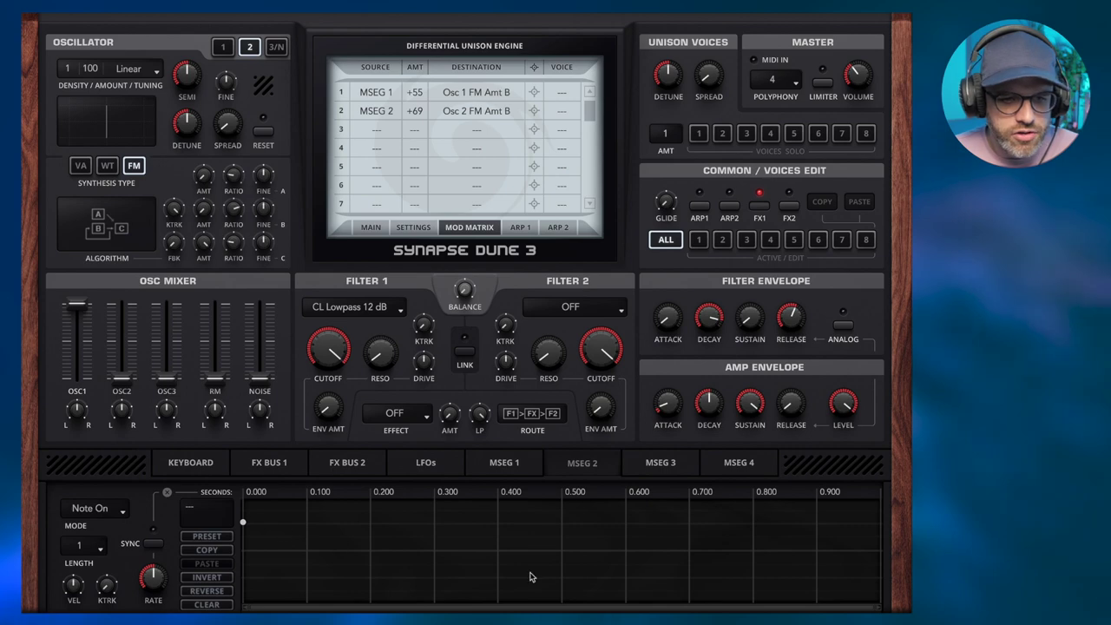
left_click_drag(529, 578, 880, 600)
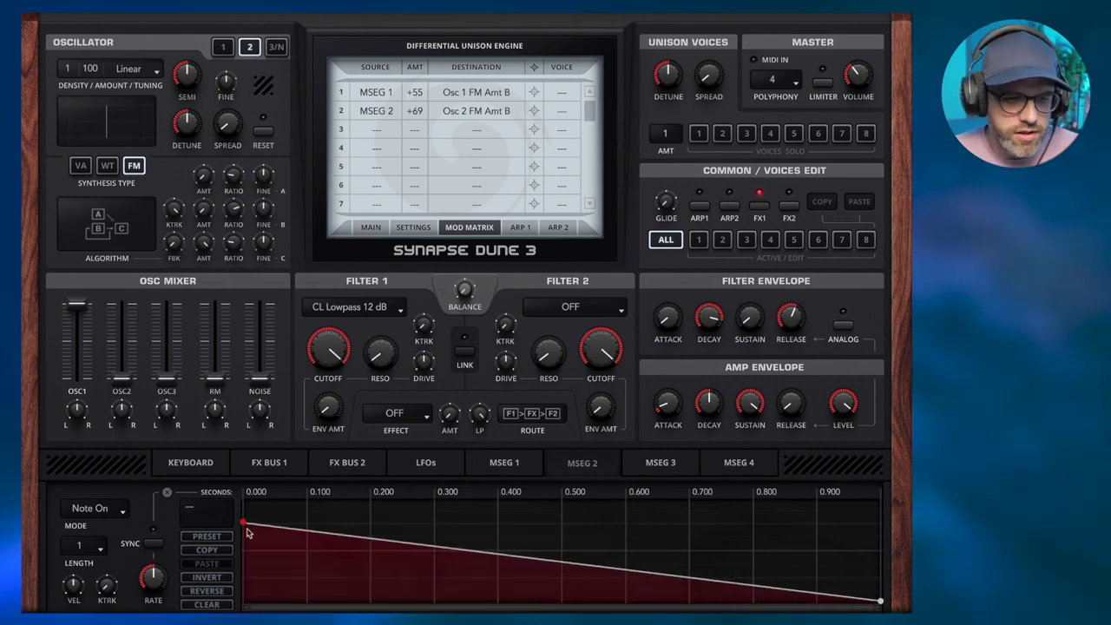
left_click_drag(244, 525, 244, 501)
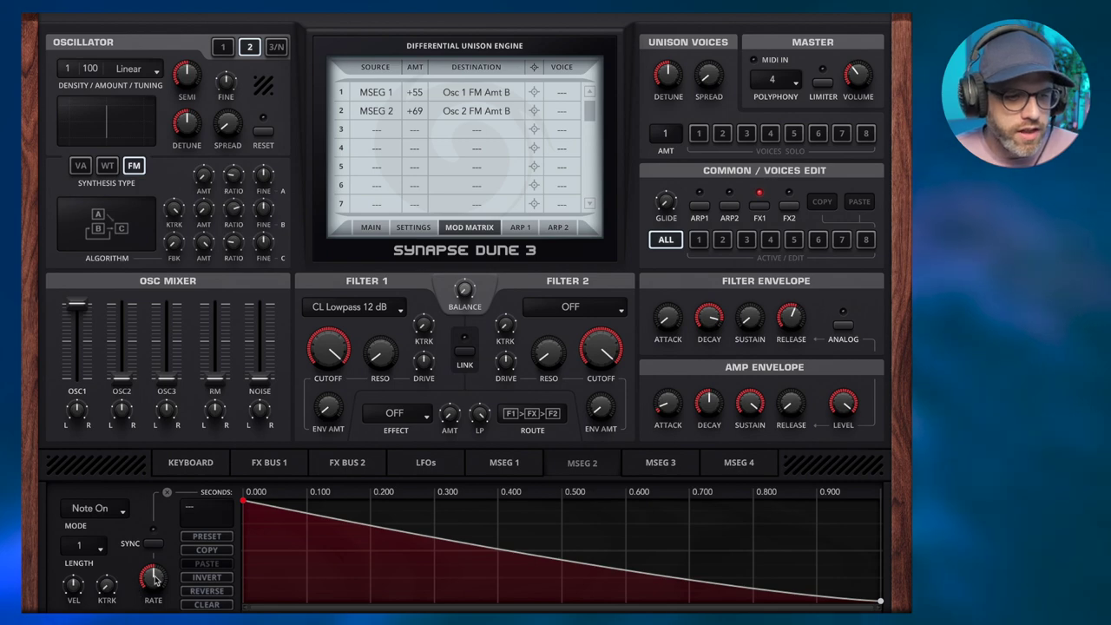
left_click_drag(154, 579, 149, 607)
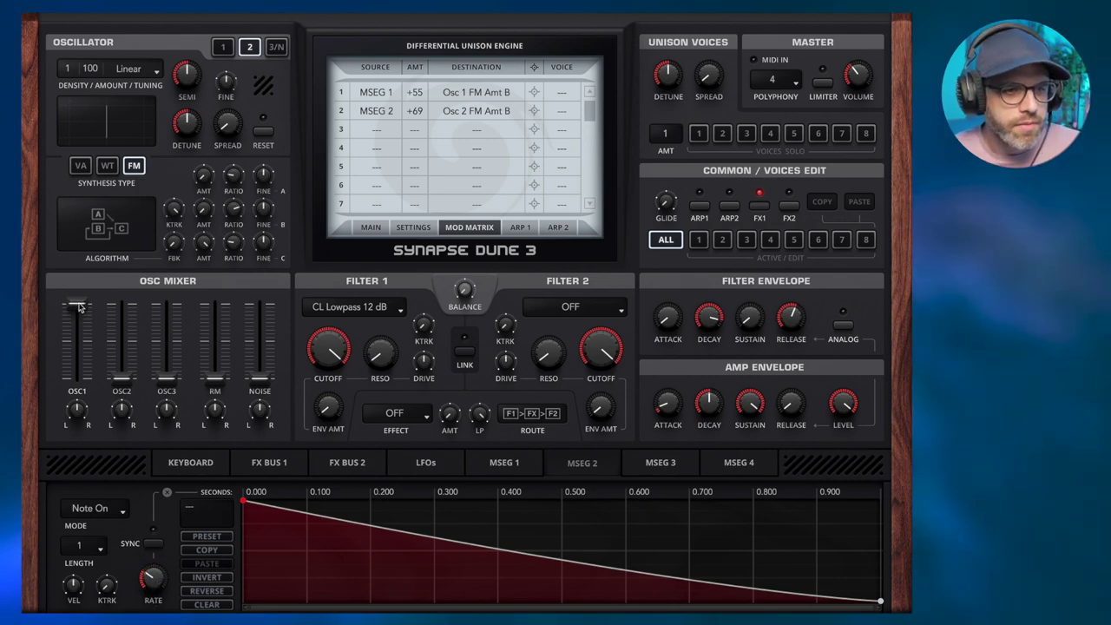
- Isolate oscillator 2 to steepen MSEG 2's decay curve, and raise oscillator 1 back to full level in the mixer
left_click_drag(121, 379, 79, 379)
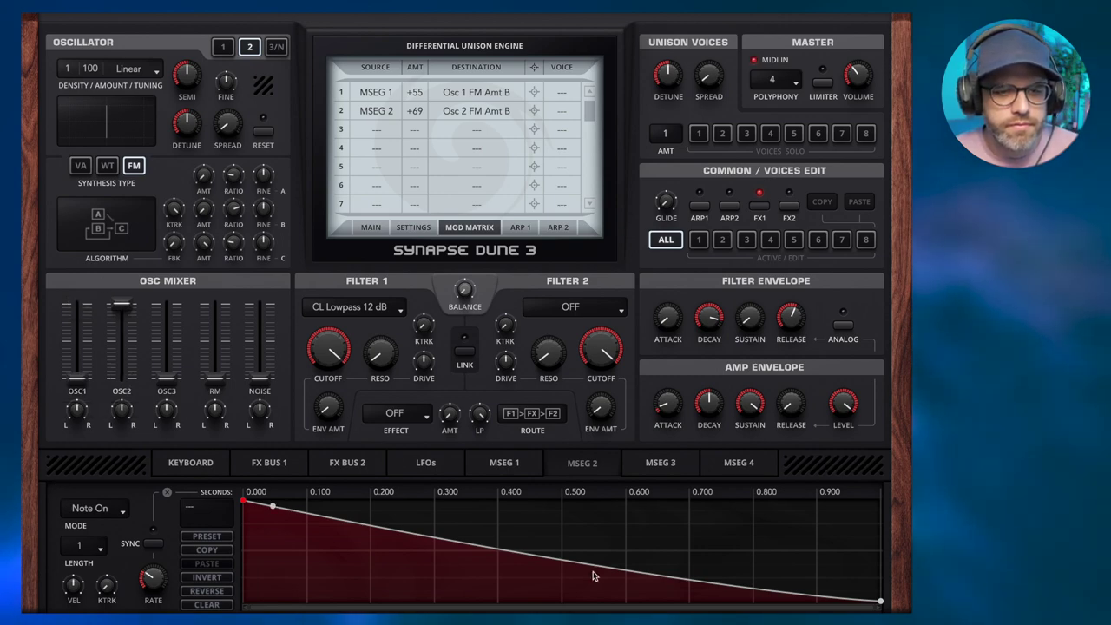
left_click_drag(474, 553, 489, 575)
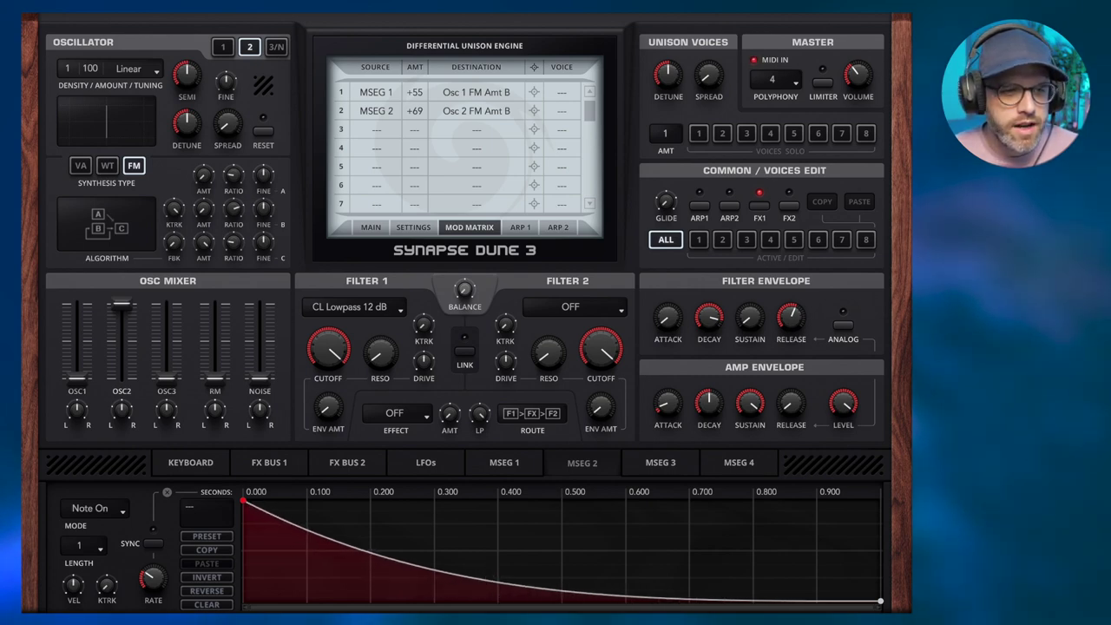
left_click_drag(84, 386, 84, 308)
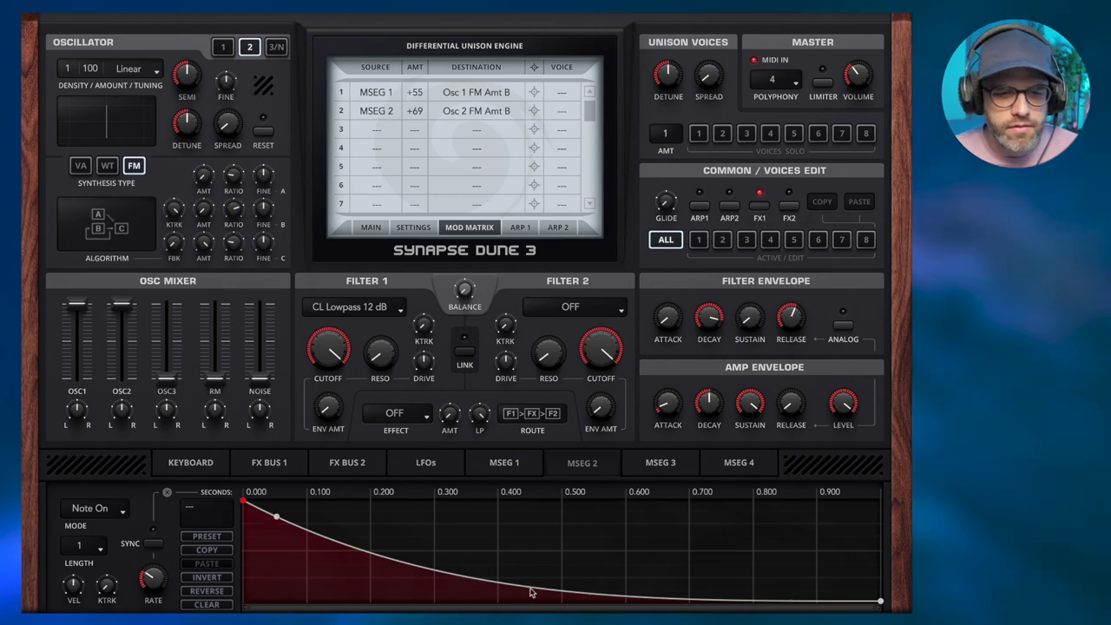
left_click_drag(530, 588, 460, 551)
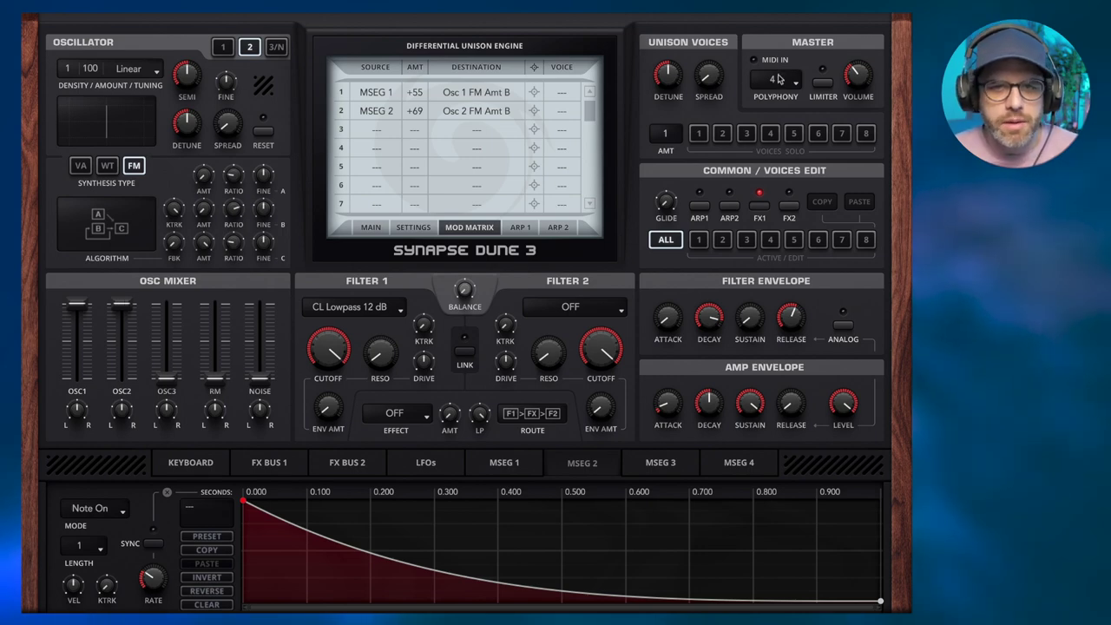
- Set the polyphony to 24 voices and keep oscillator 2 at full level in the mixer
left_click(779, 79)
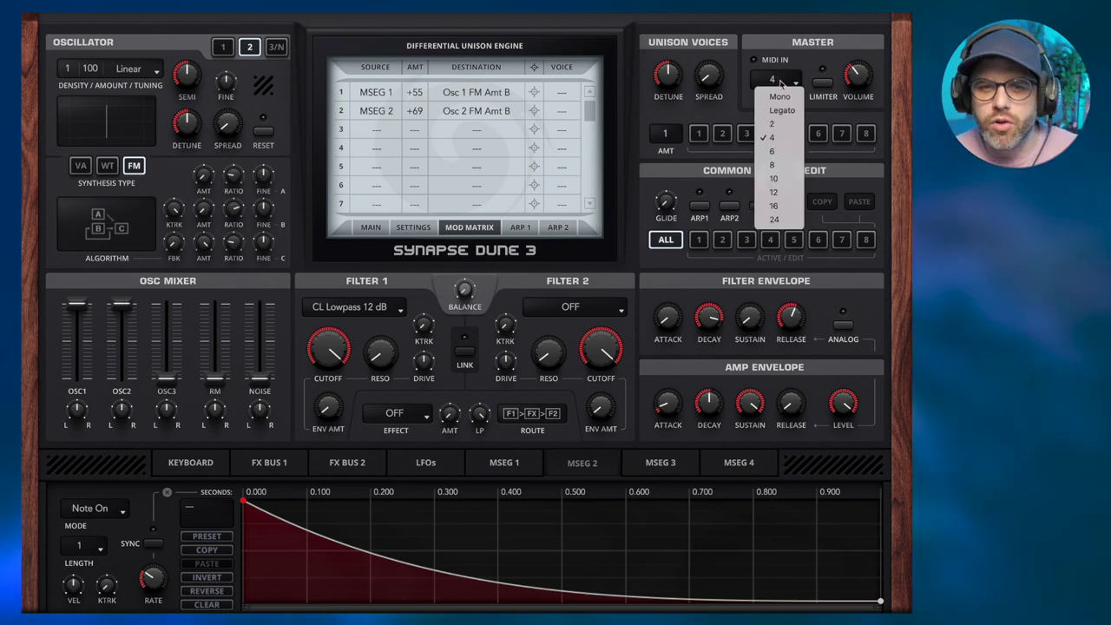
left_click(790, 220)
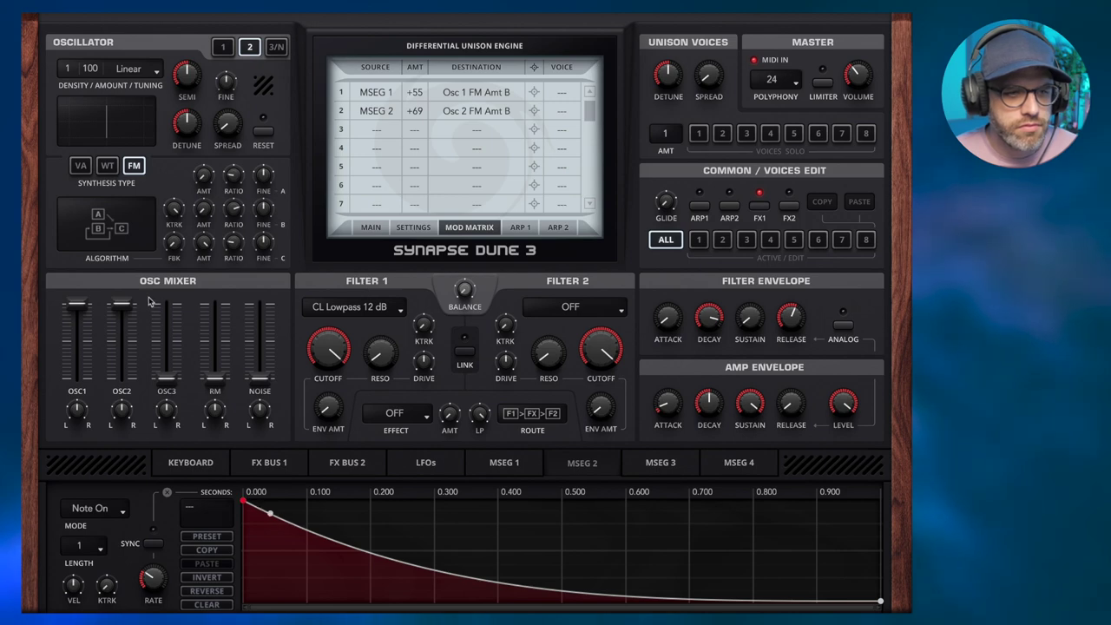
mouse_move(125, 308)
mouse_move(125, 308)
left_mouse_down()
mouse_move(121, 381)
mouse_move(125, 304)
left_mouse_up()
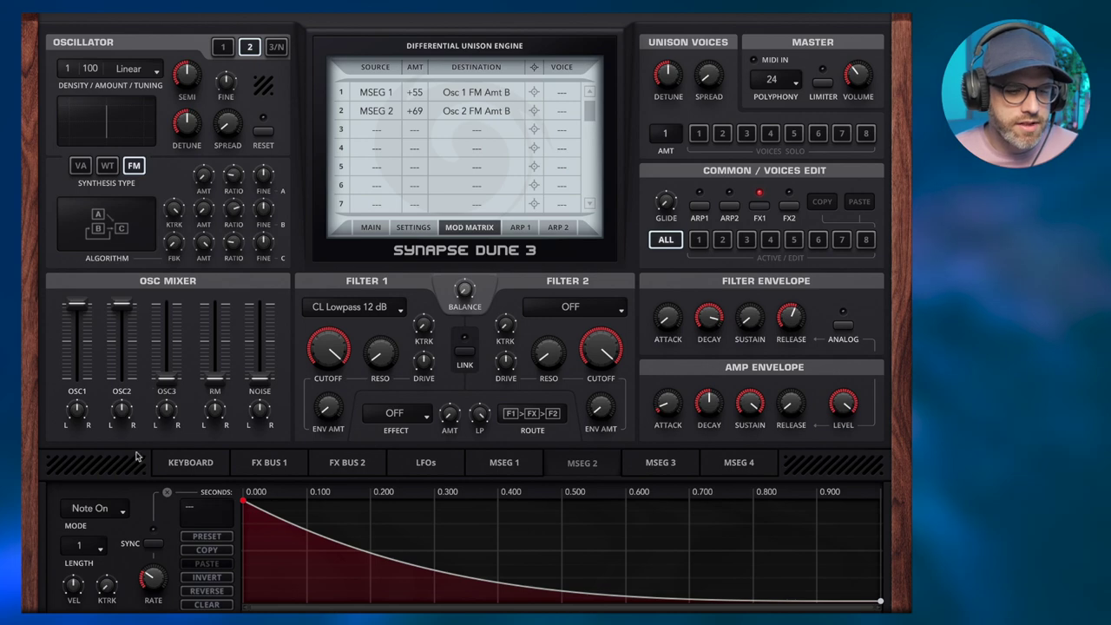
- Review MSEG 1 and examine the patch's velocity settings for volume, pan, filter and envelope amount
left_click(511, 463)
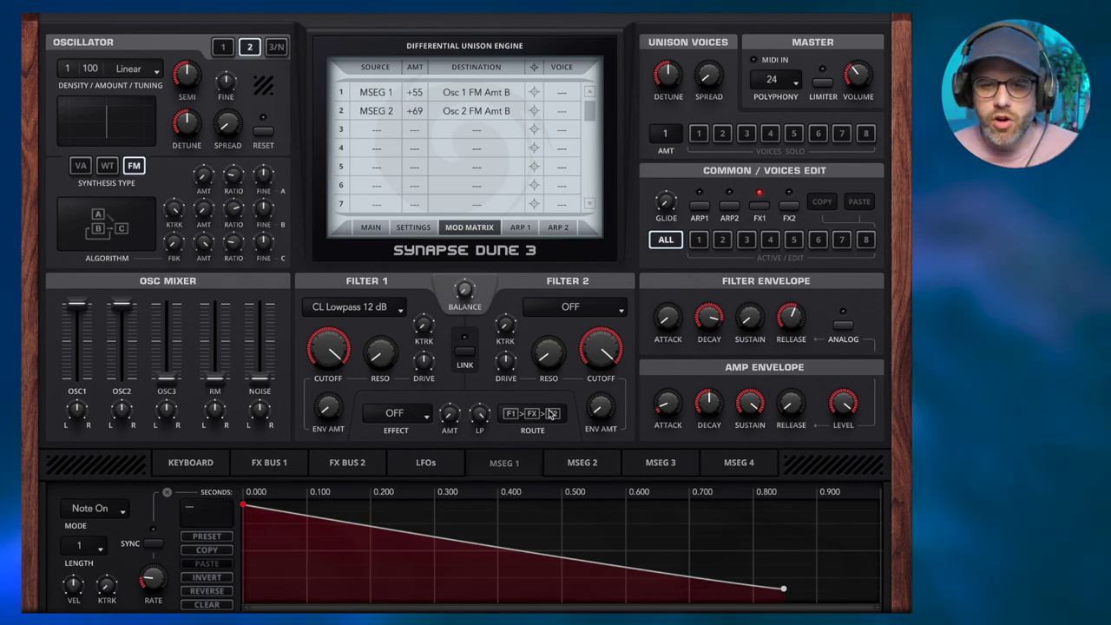
left_click(371, 227)
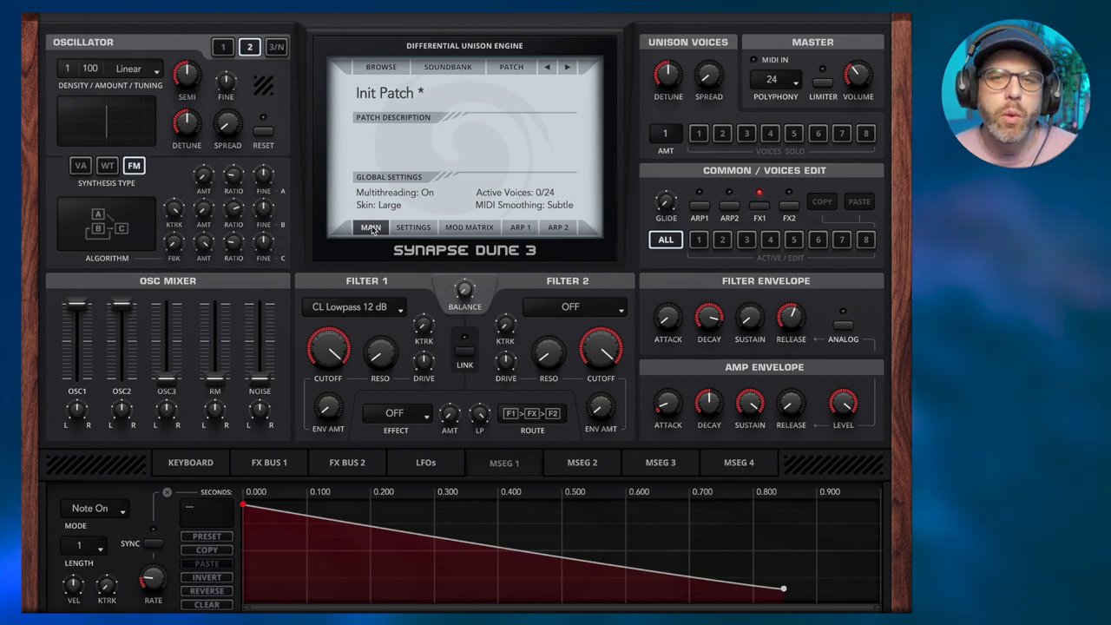
left_click(415, 229)
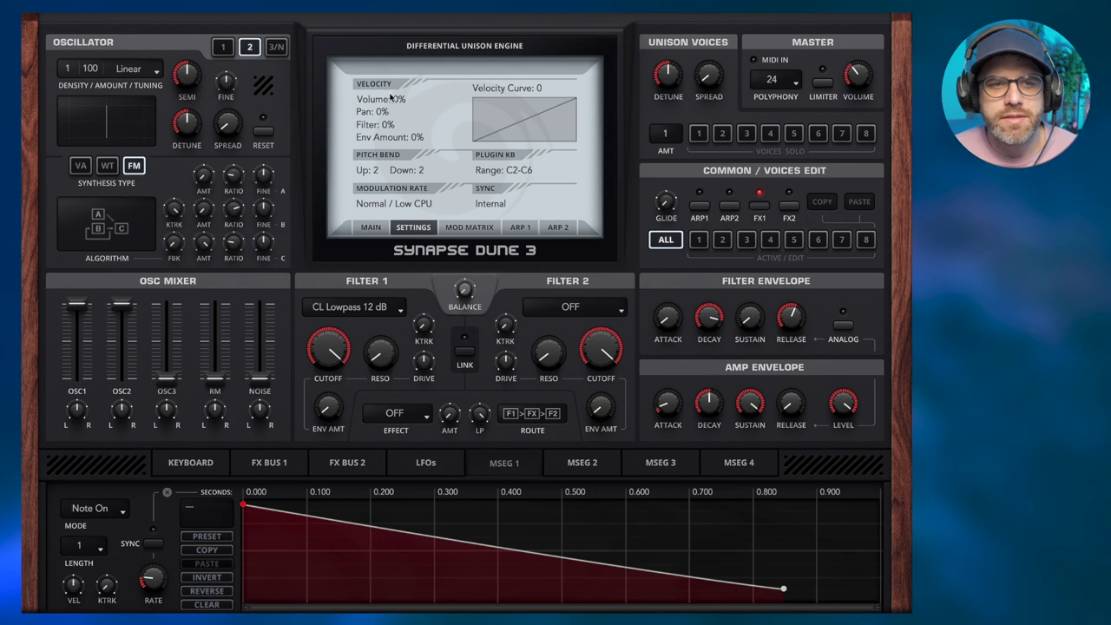
left_click_drag(392, 98, 424, 115)
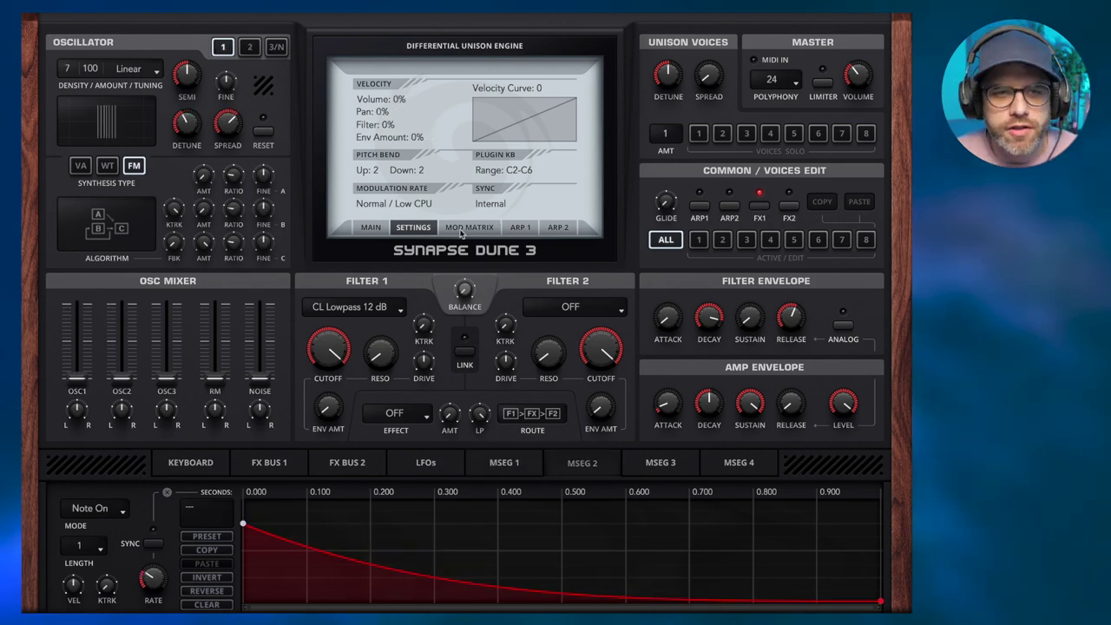
- Add velocity as the source of the third modulation slot
left_click(461, 231)
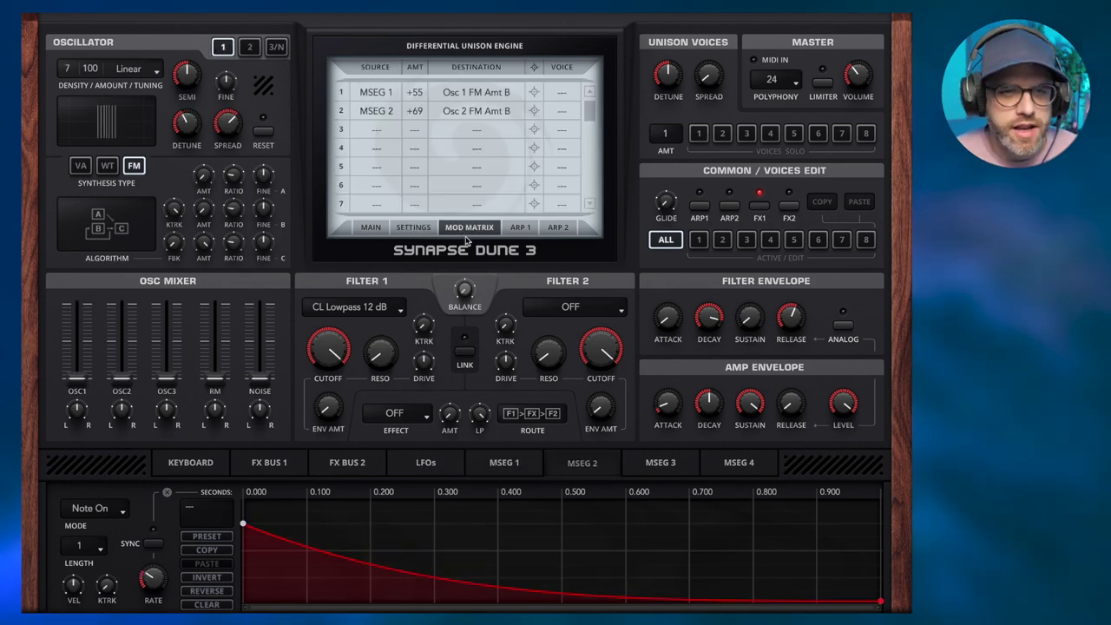
left_click(376, 147)
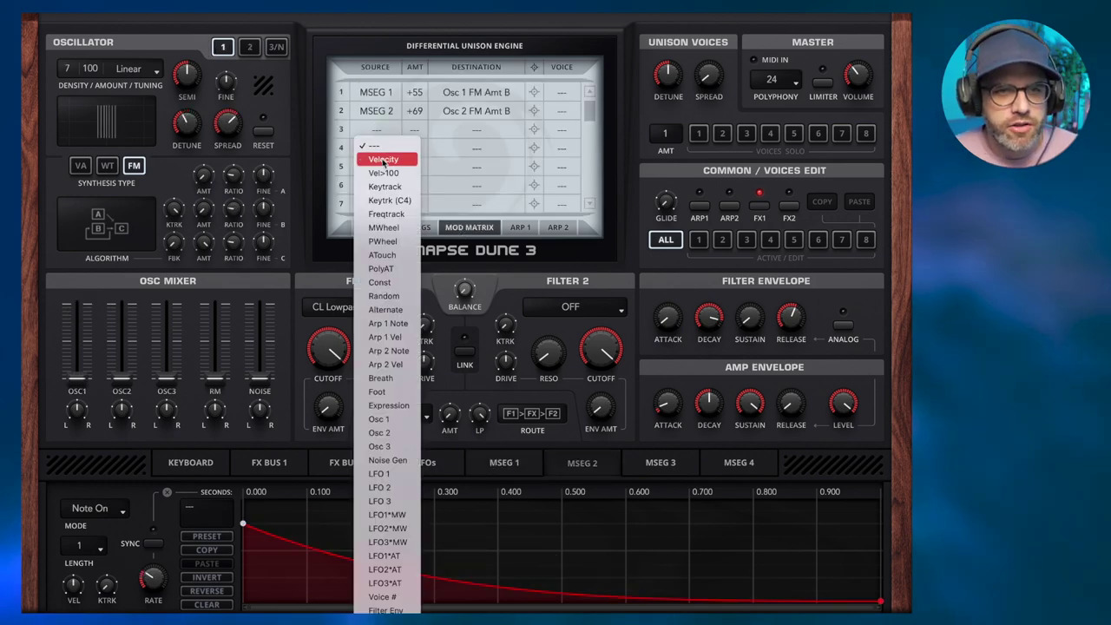
left_click(383, 160)
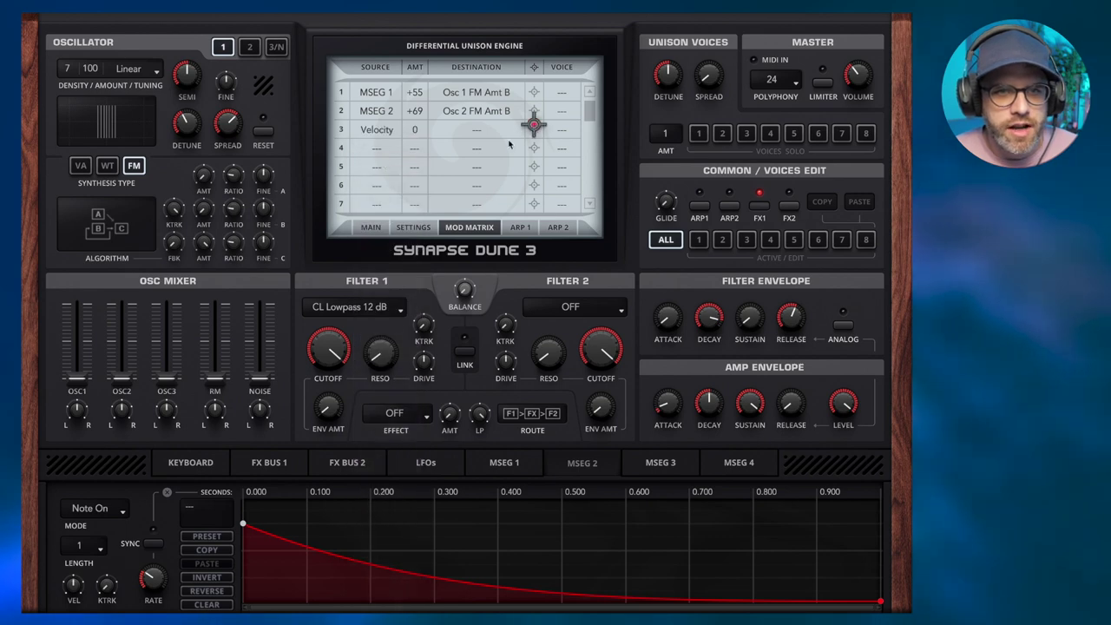
- Try modulating oscillator 1's volume with velocity, raising oscillator 1's fader partway and adjusting the modulation amount
left_click_drag(534, 129, 78, 379)
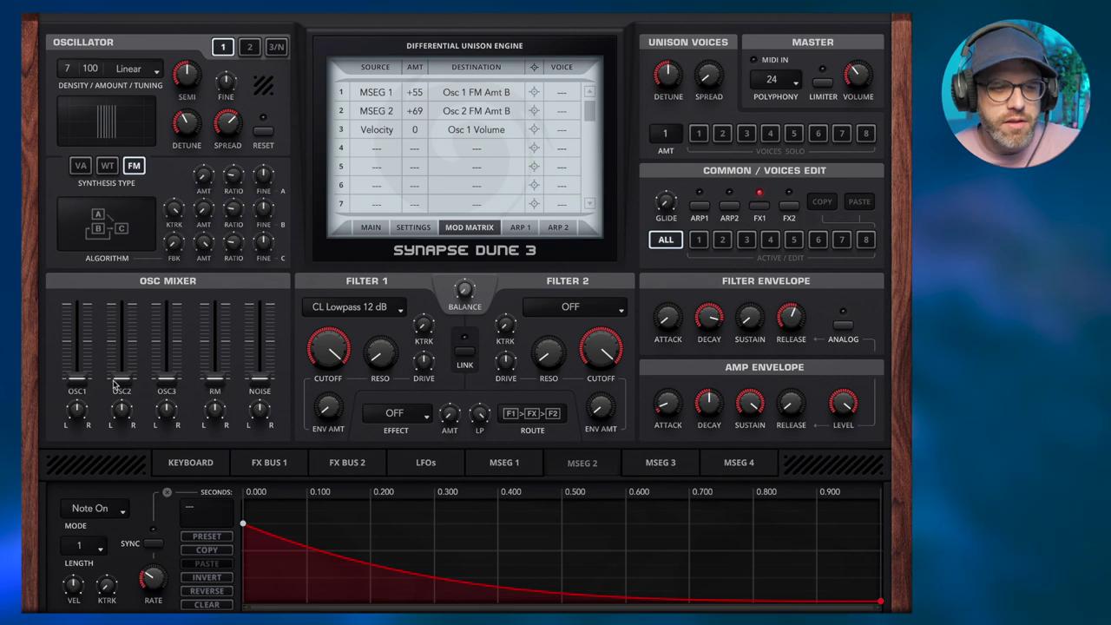
left_click_drag(81, 386, 91, 328)
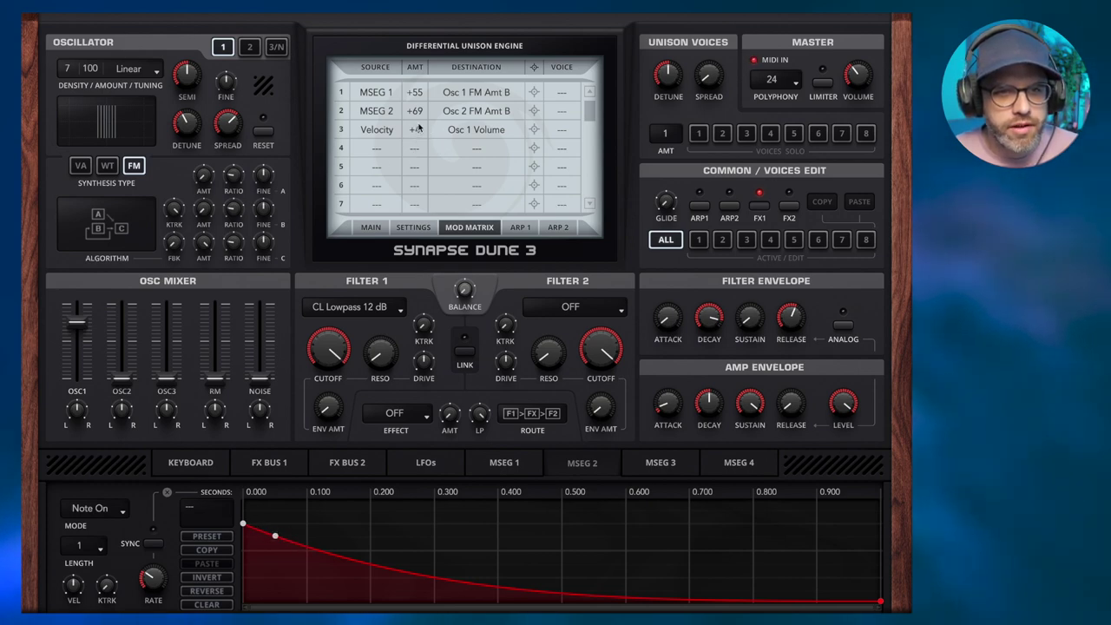
left_click_drag(419, 131, 435, 70)
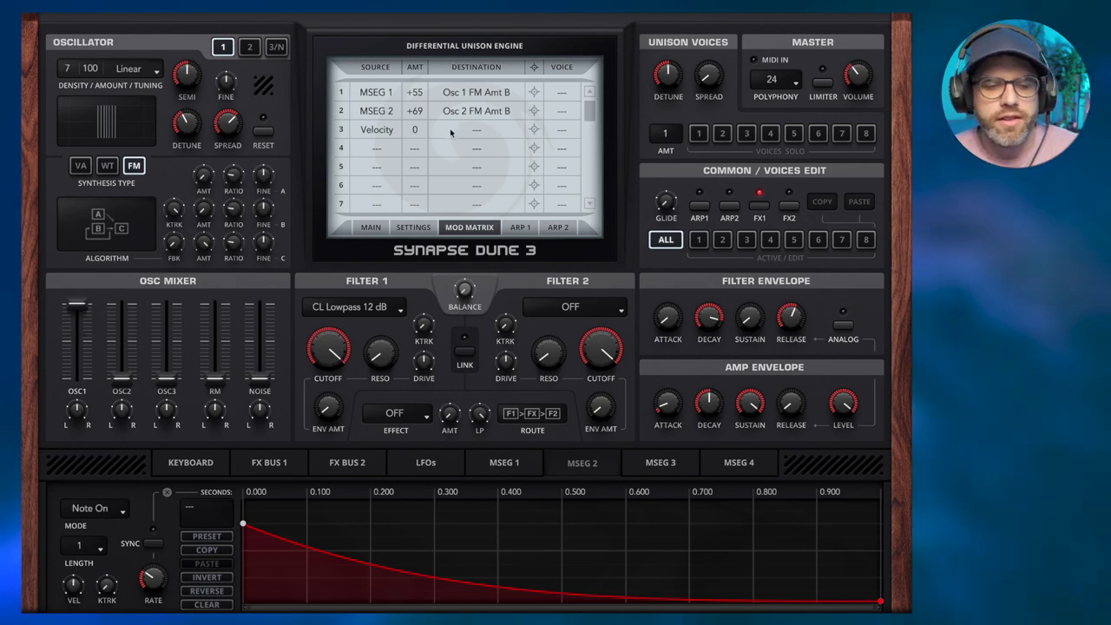
- Route the third slot's velocity modulation to MM Amount 1 and set its amount to +55
left_click(453, 130)
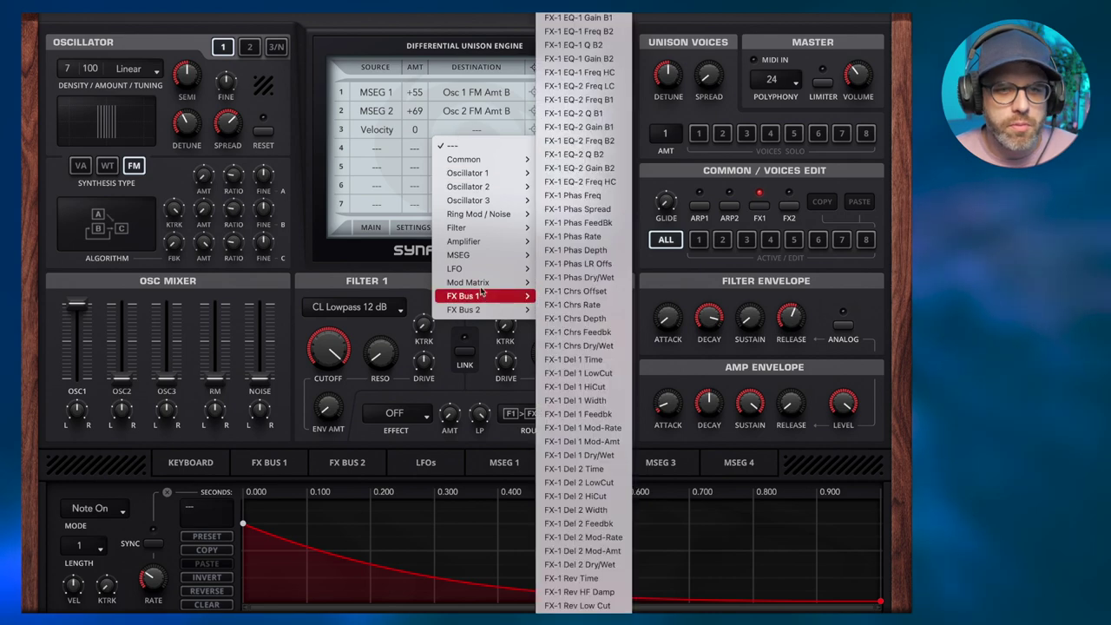
mouse_move(486, 284)
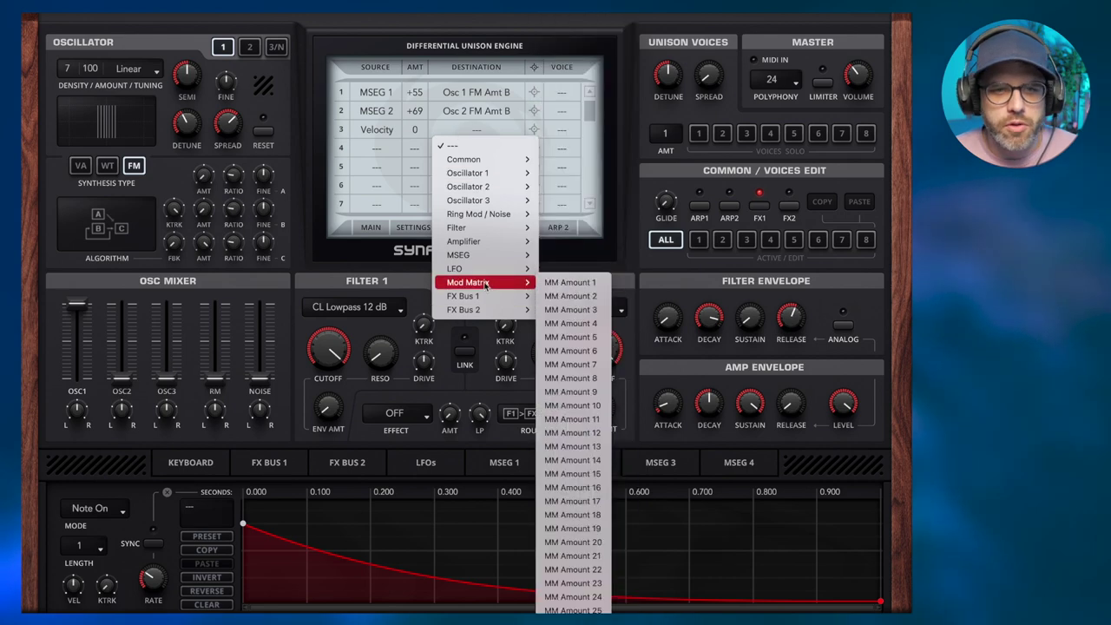
left_click(595, 284)
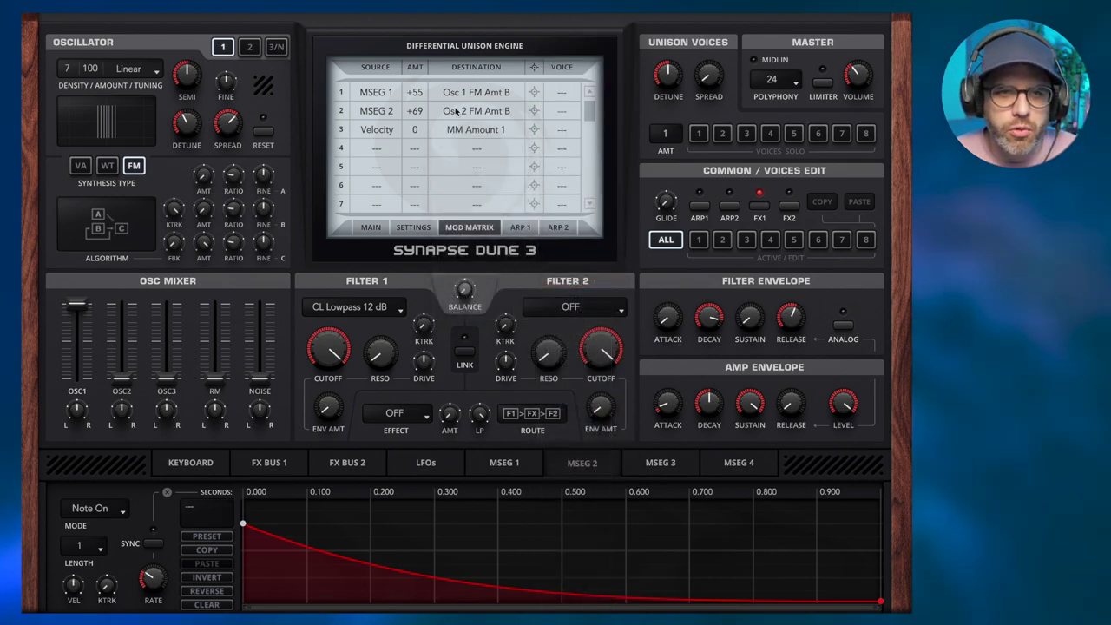
left_click(454, 87)
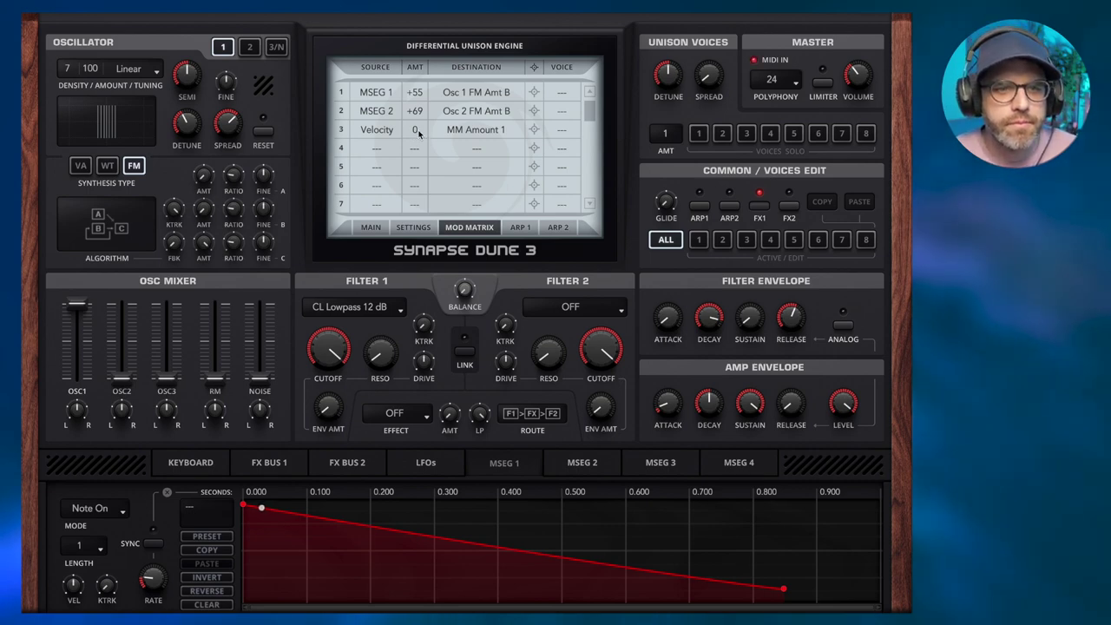
left_click_drag(419, 132, 426, 98)
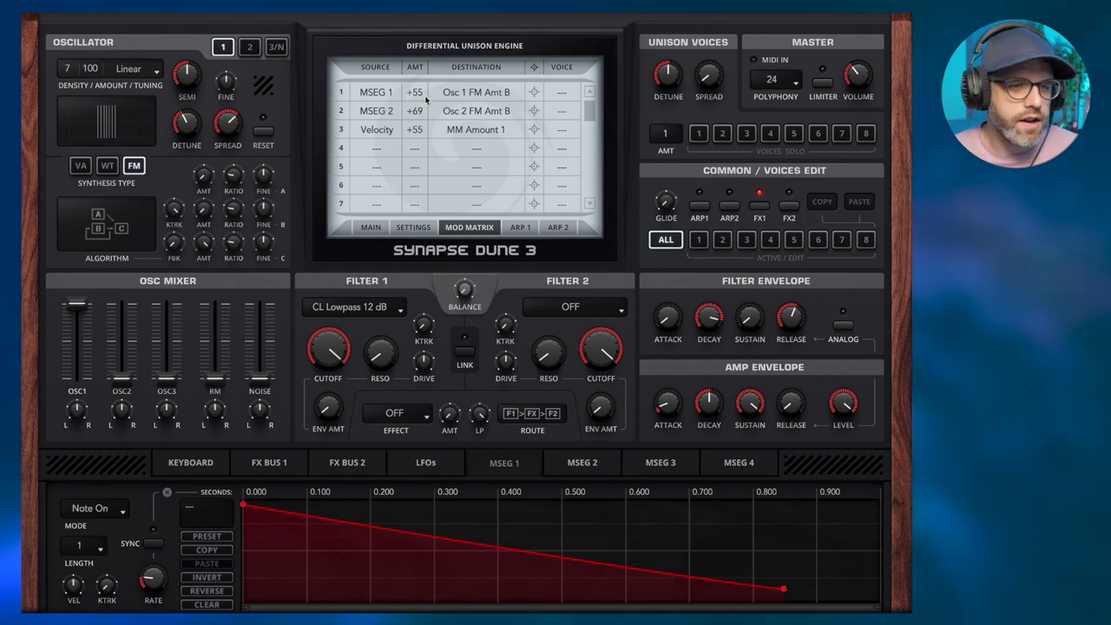
- Isolate oscillator 2 in the mixer and add a fourth modulation slot routing Velocity to MM Amount 2 with an amount of +26
left_click_drag(113, 388, 76, 380)
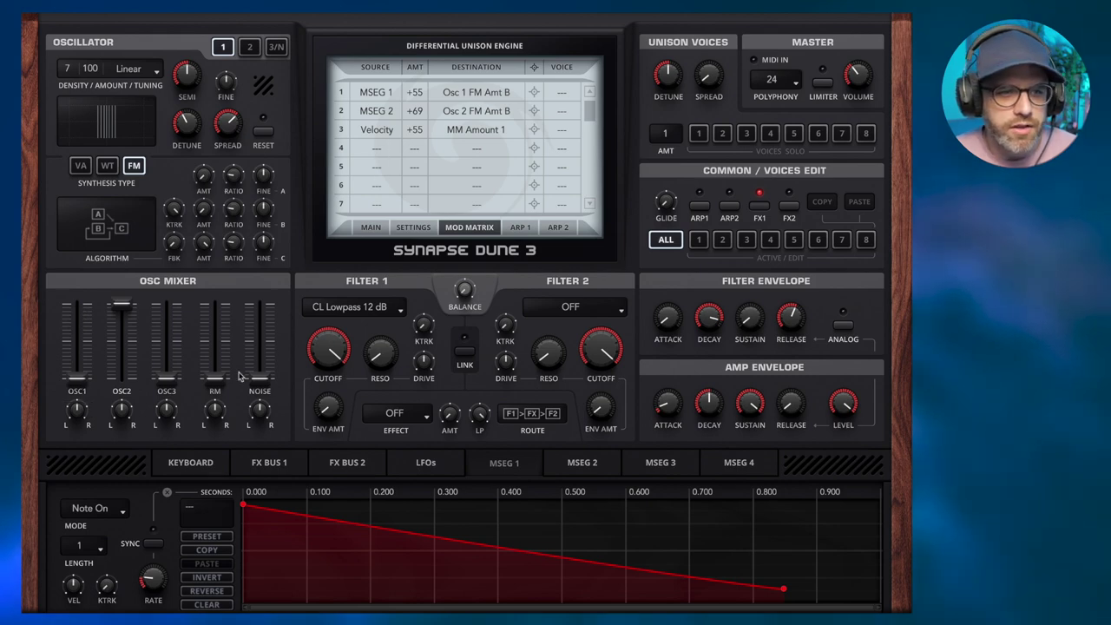
left_click(373, 149)
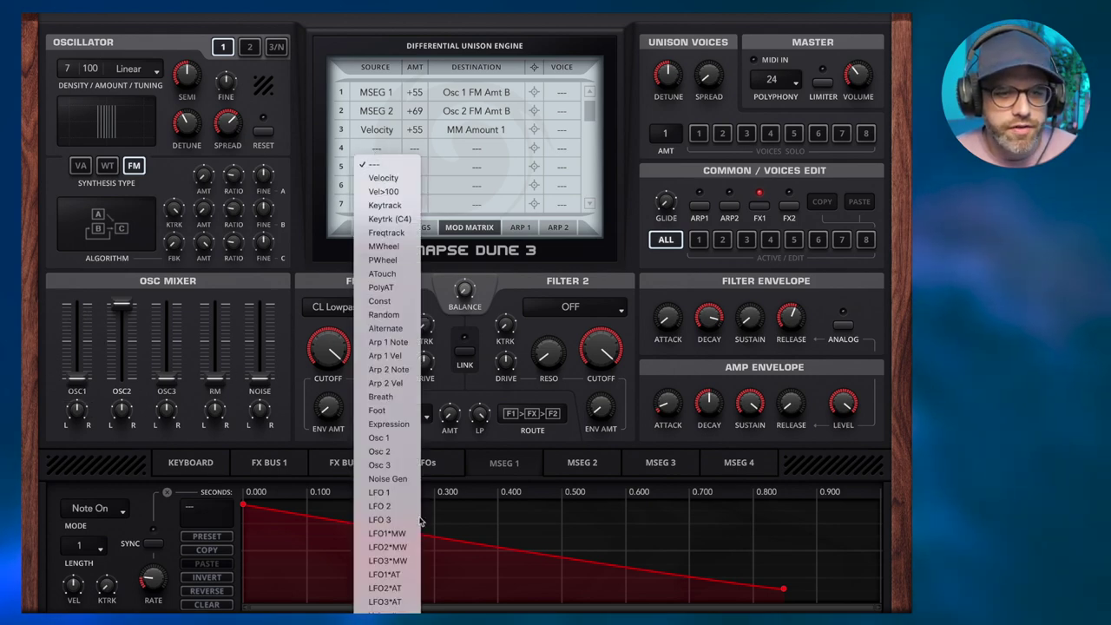
left_click(383, 178)
left_click(477, 148)
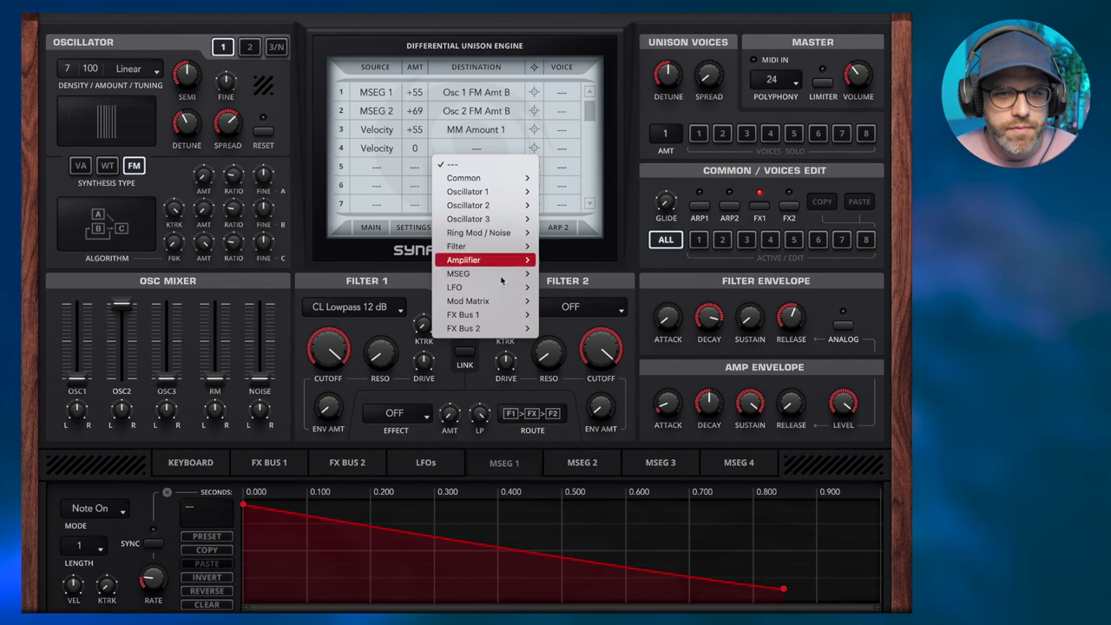
mouse_move(495, 300)
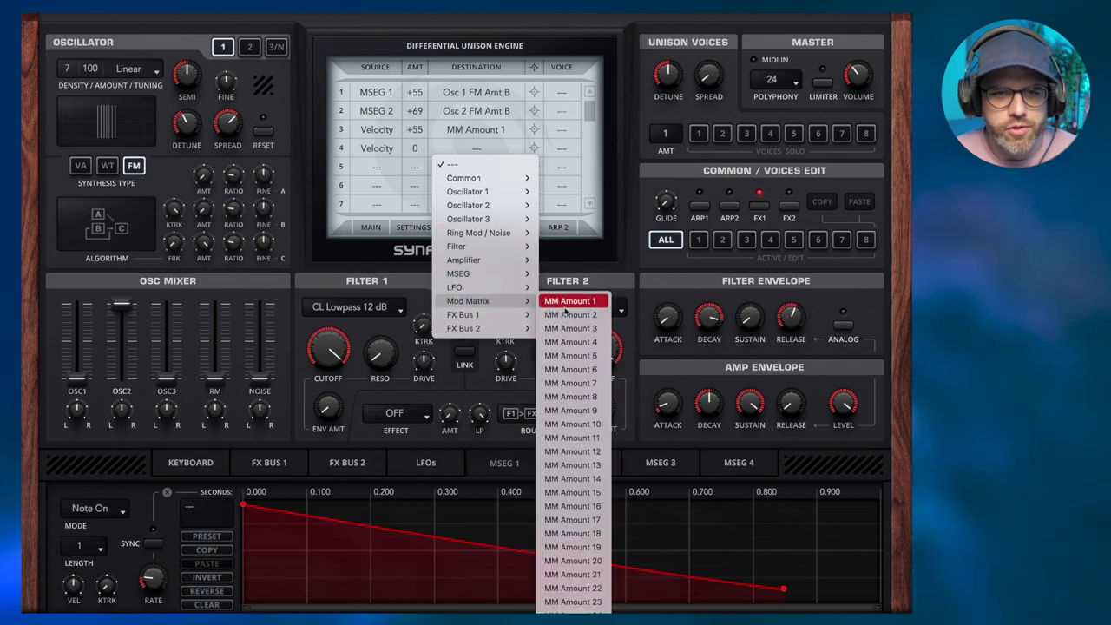
left_click(565, 317)
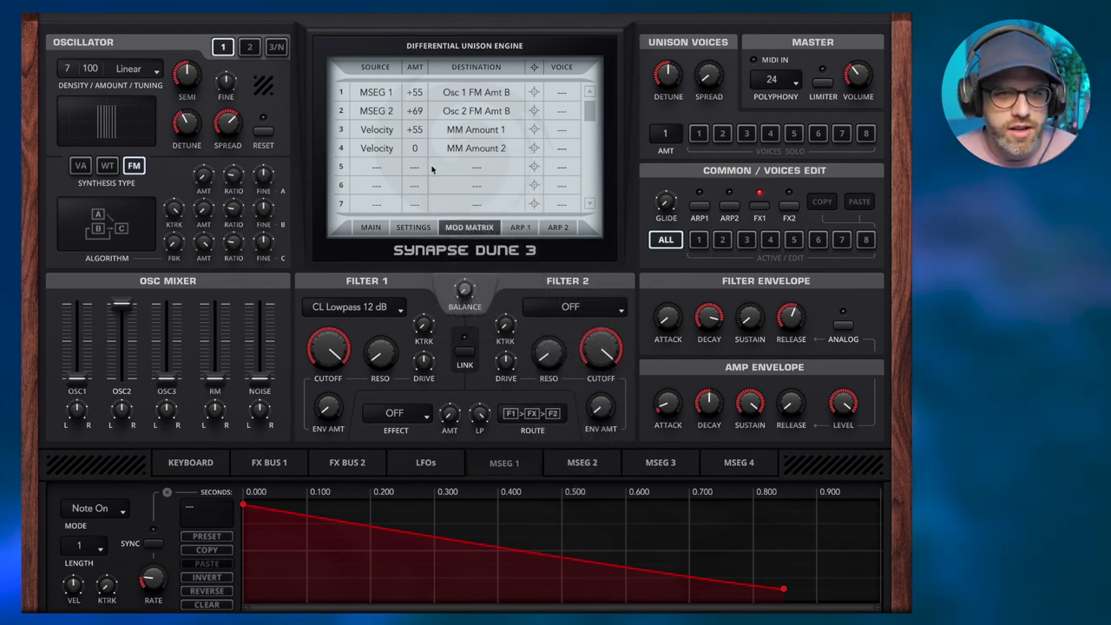
left_click_drag(420, 166, 429, 134)
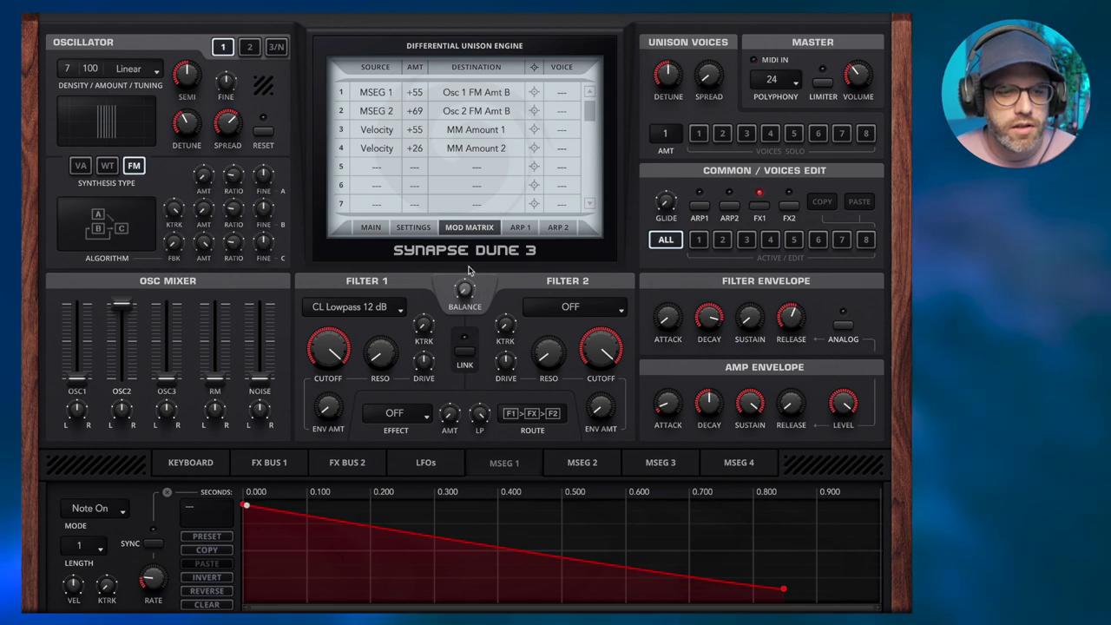
- Lower the starting point of the MSEG 2 curve to soften oscillator 2's initial FM amount
left_click(601, 463)
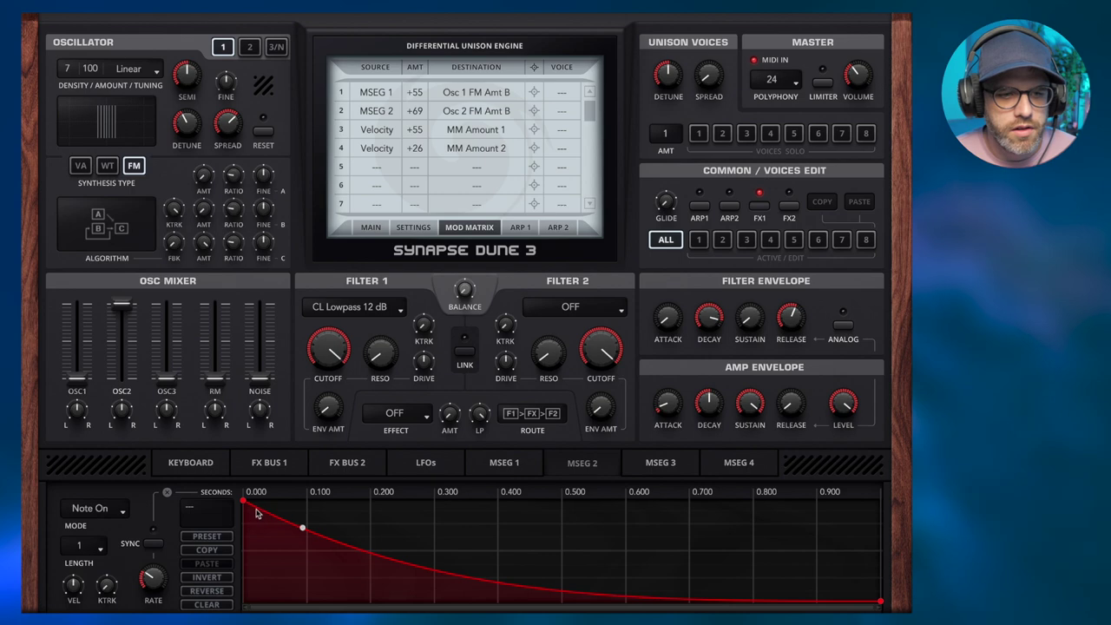
mouse_move(243, 502)
left_mouse_down()
mouse_move(243, 524)
mouse_move(243, 514)
left_mouse_up()
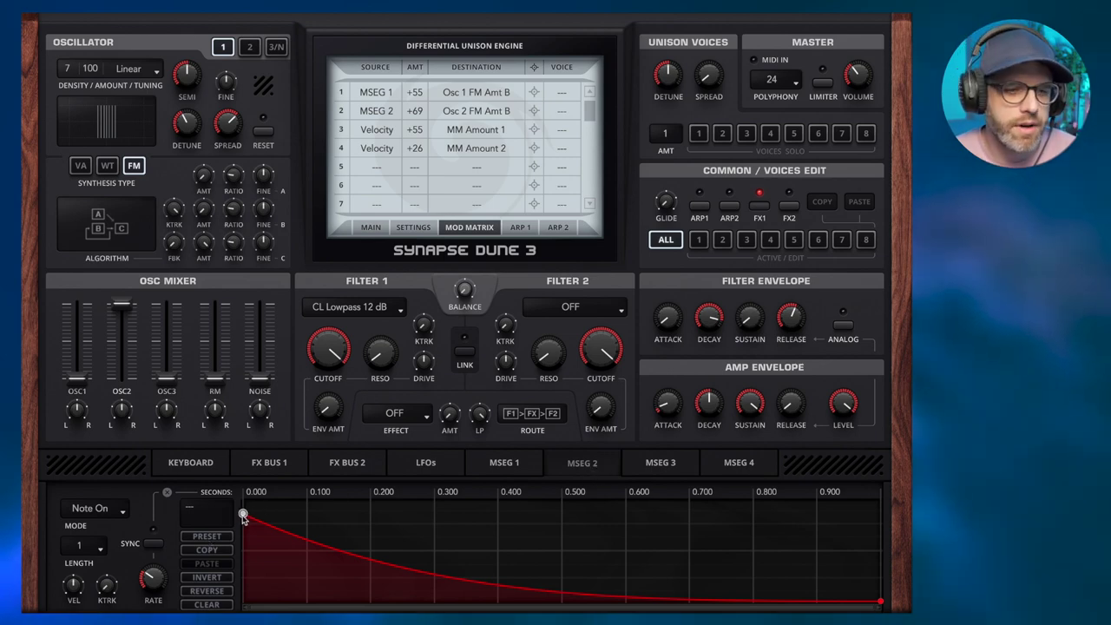
mouse_move(243, 515)
left_mouse_down()
mouse_move(243, 595)
mouse_move(243, 519)
mouse_move(242, 591)
mouse_move(244, 520)
mouse_move(253, 589)
mouse_move(256, 539)
mouse_move(254, 519)
mouse_move(240, 516)
mouse_move(240, 578)
mouse_move(236, 492)
mouse_move(243, 526)
left_mouse_up()
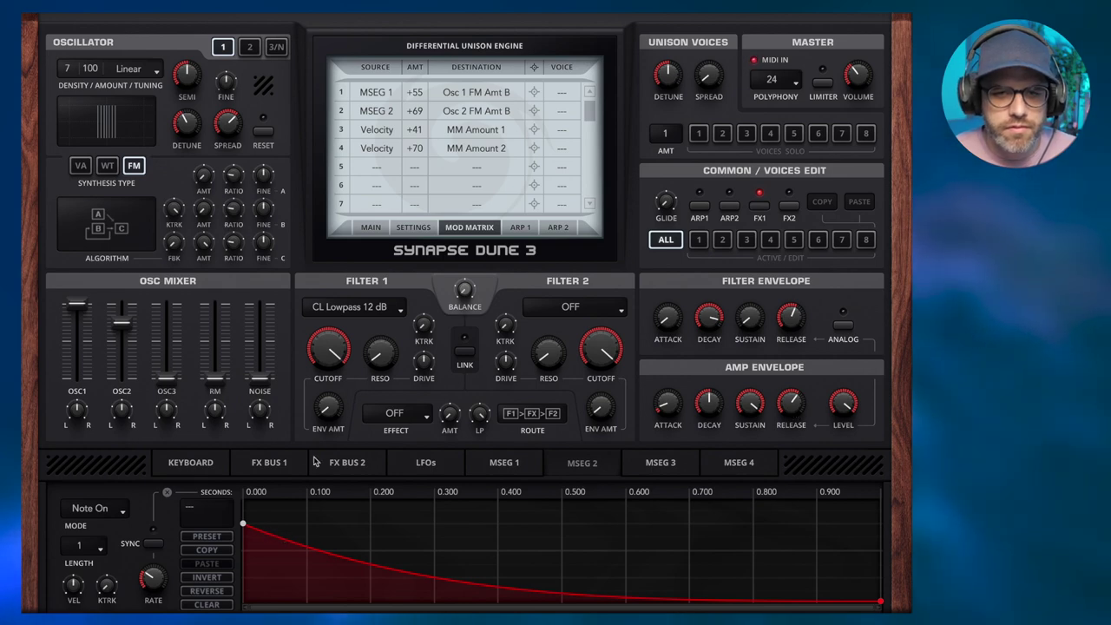
- Reorder the FX Bus 1 chain so Reverb comes first, followed by Delay 1 and Equalizer 1
left_click(275, 464)
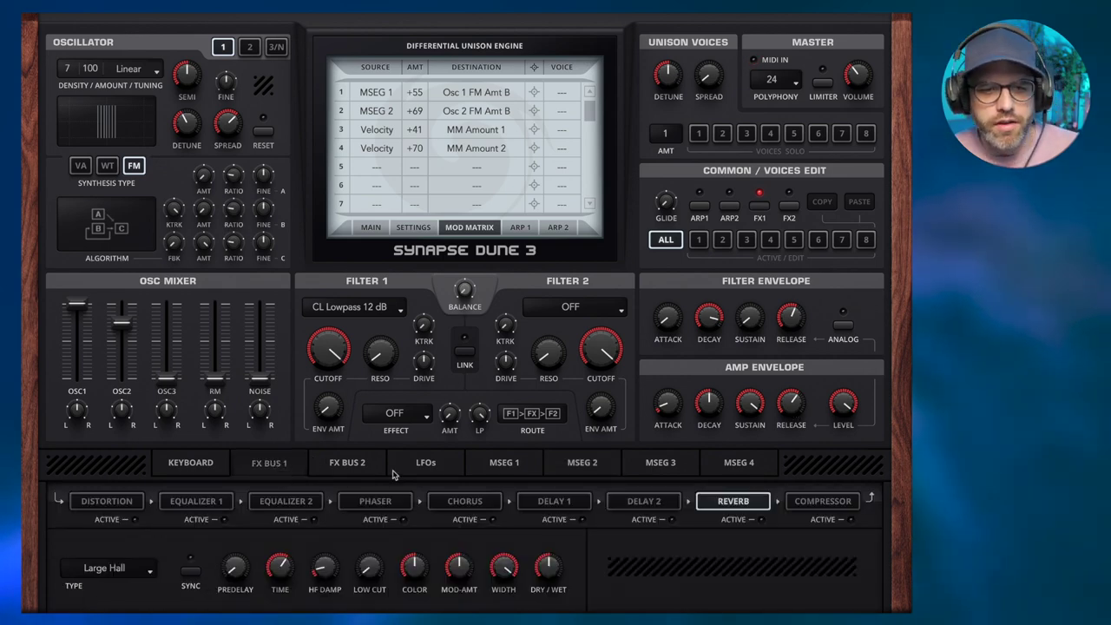
left_click_drag(178, 502, 109, 501)
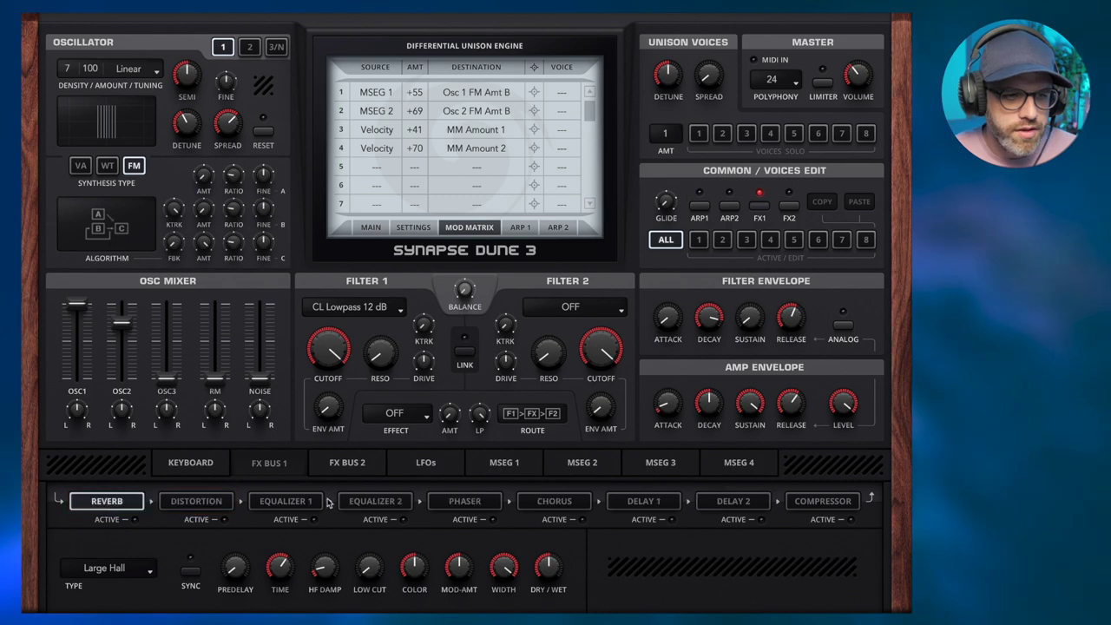
left_click(615, 503)
left_click_drag(239, 491, 206, 498)
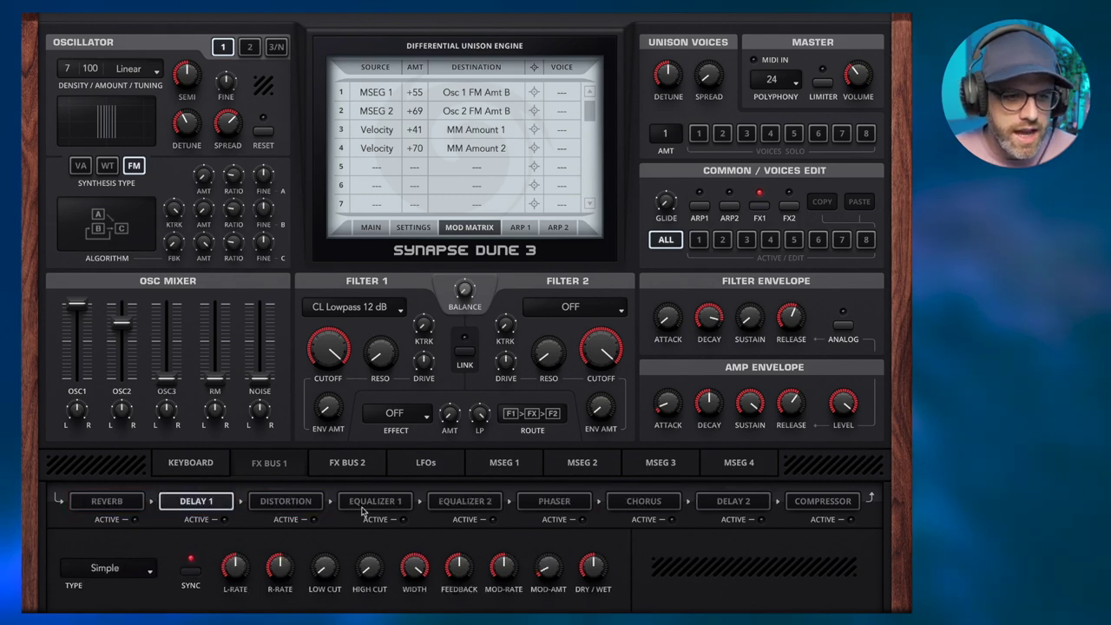
left_click_drag(385, 505, 279, 507)
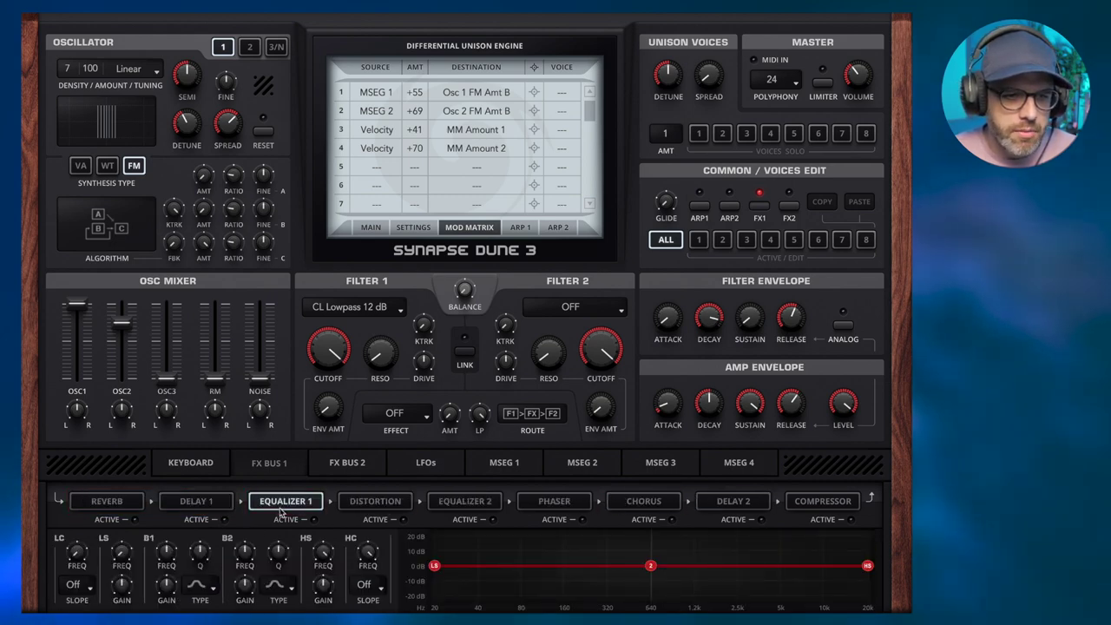
- Activate the reverb as a Plate, raise its predelay, low cut and color slightly, and reduce its dry/wet mix a little
left_click(120, 503)
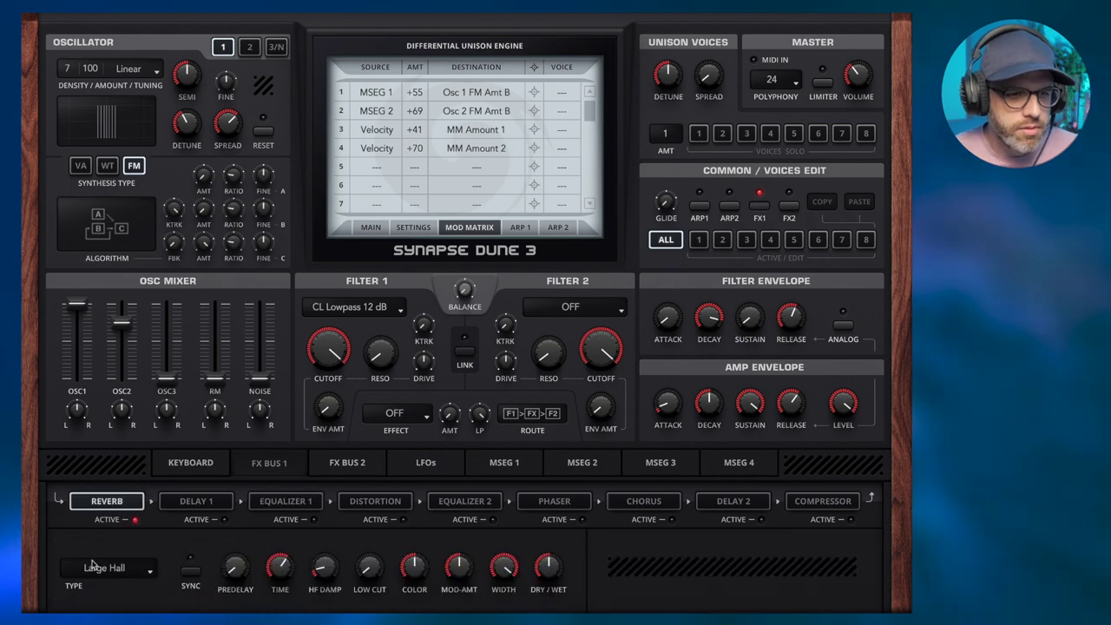
left_click(105, 568)
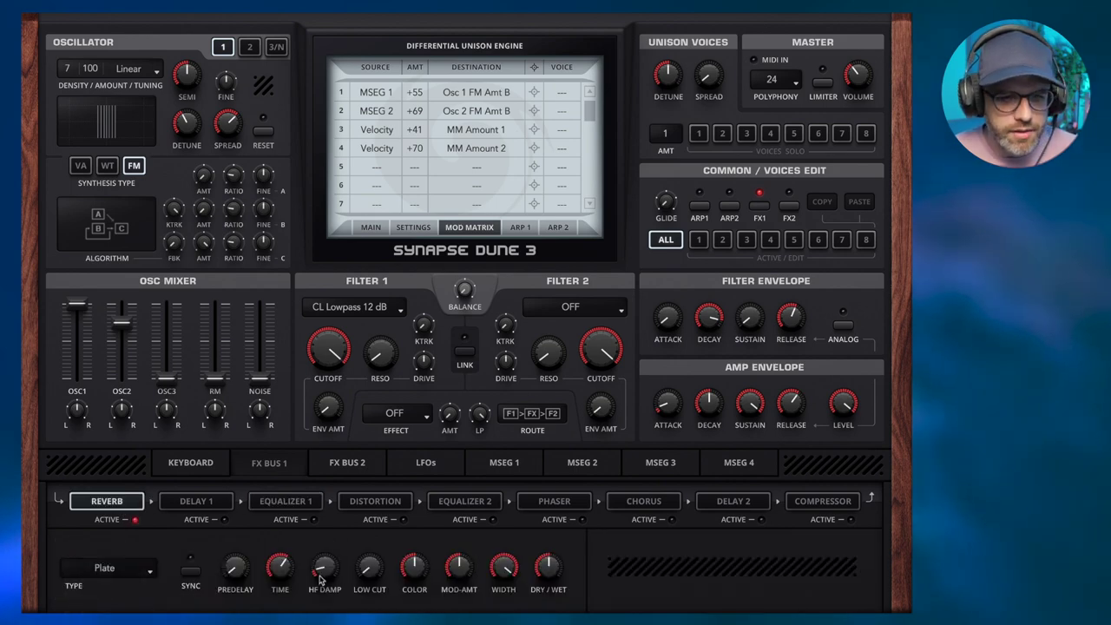
left_click_drag(236, 573, 236, 566)
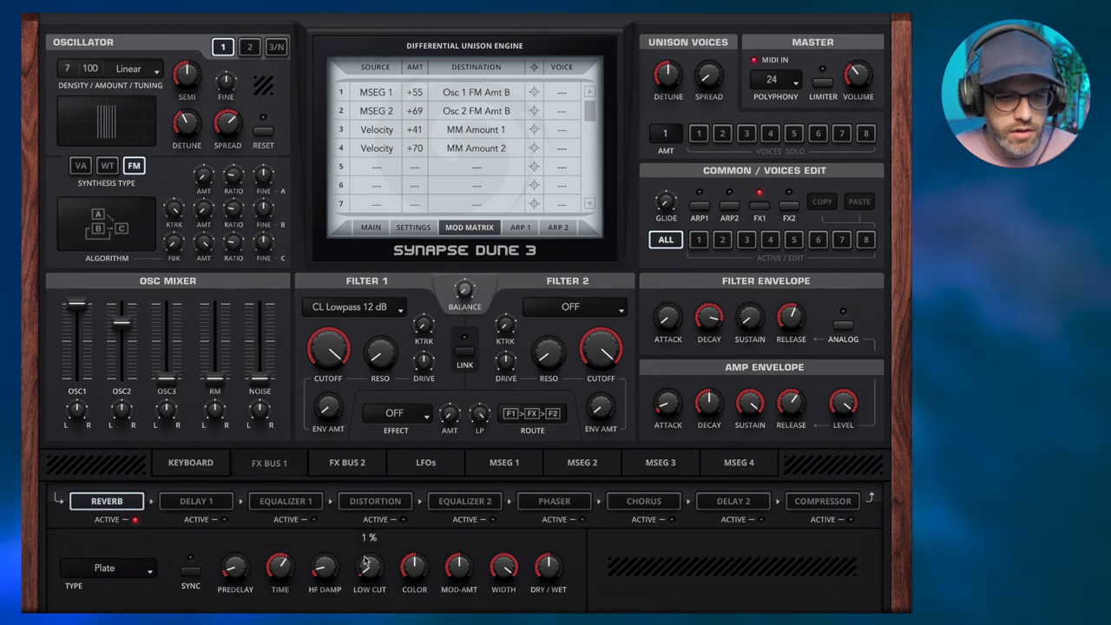
left_click_drag(547, 572, 546, 584)
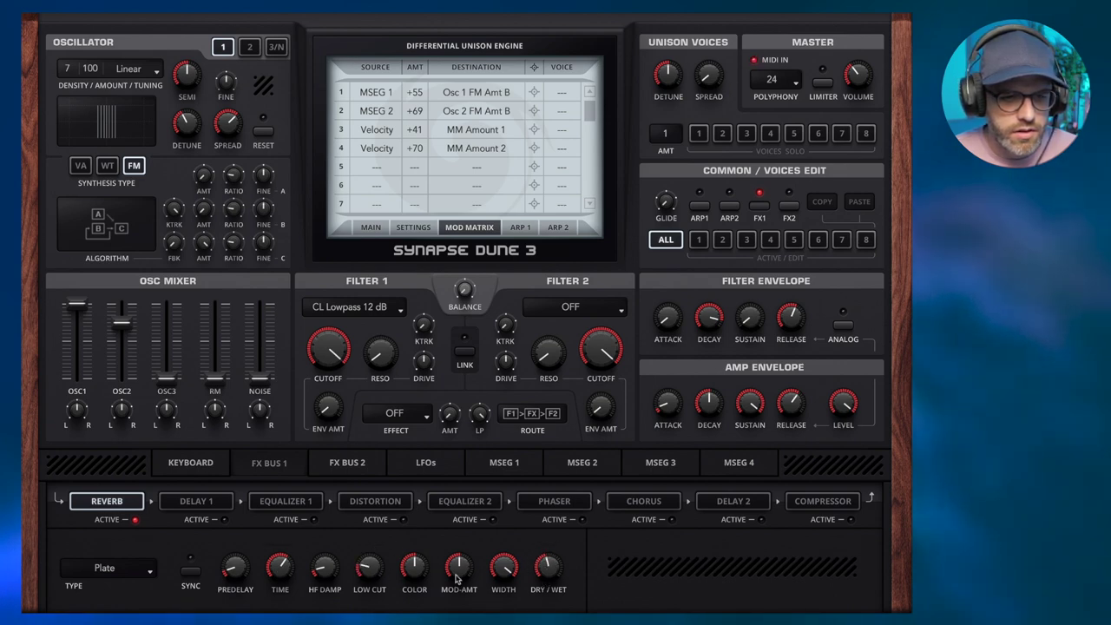
left_click_drag(421, 564, 418, 565)
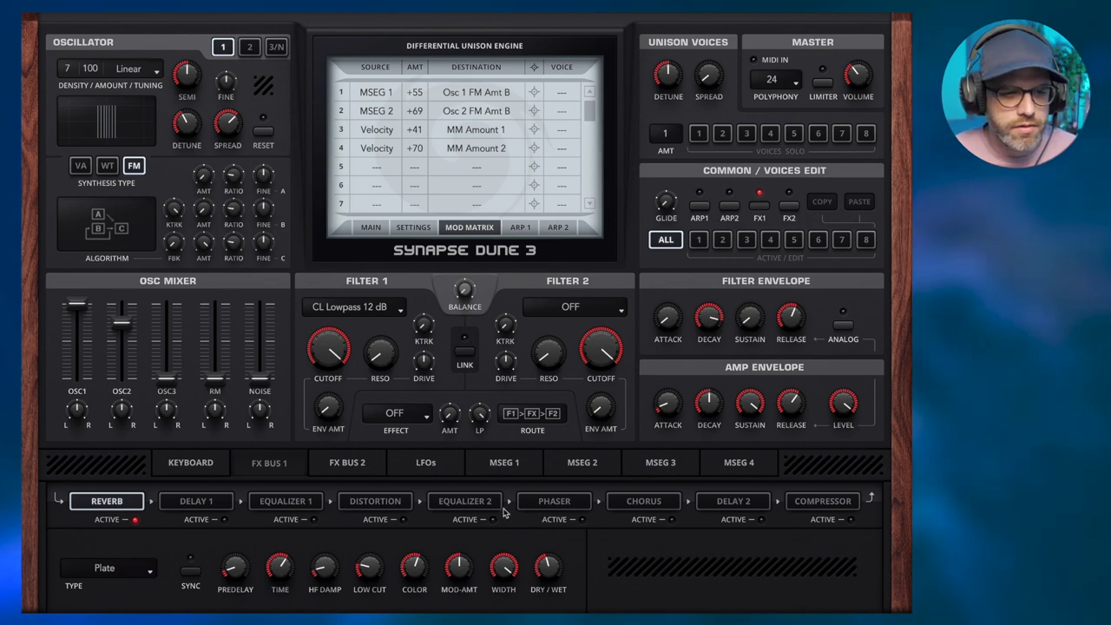
- Activate Delay 1 in Ping Pong mode, reduce its dry/wet mix and raise its low cut
left_click(223, 518)
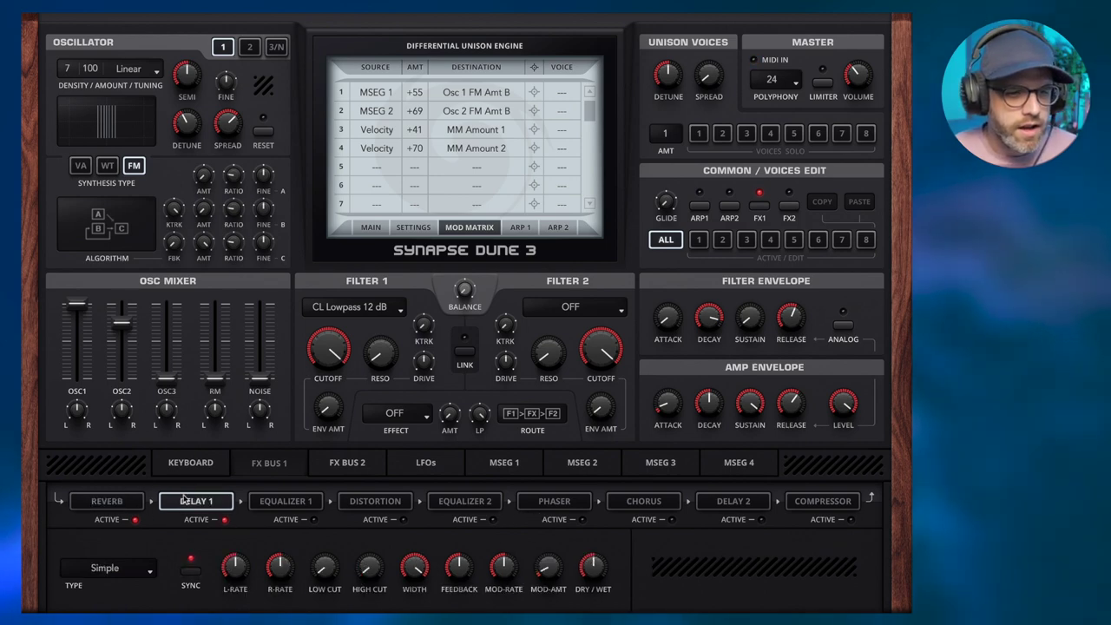
left_click(113, 570)
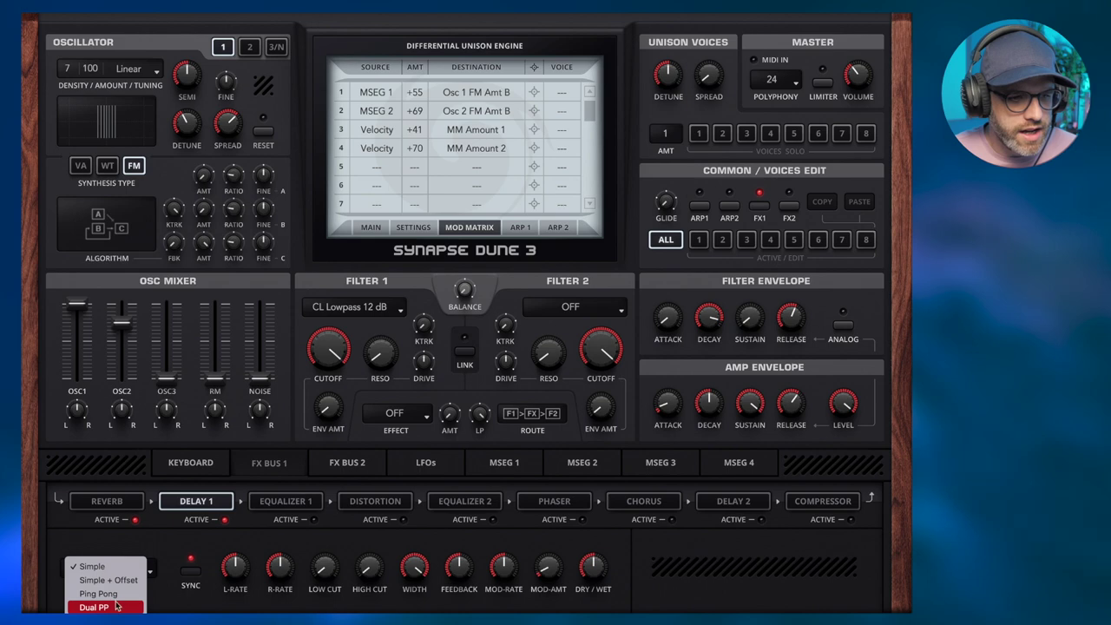
left_click(98, 594)
mouse_move(594, 577)
scroll(593, 572, "down", 3)
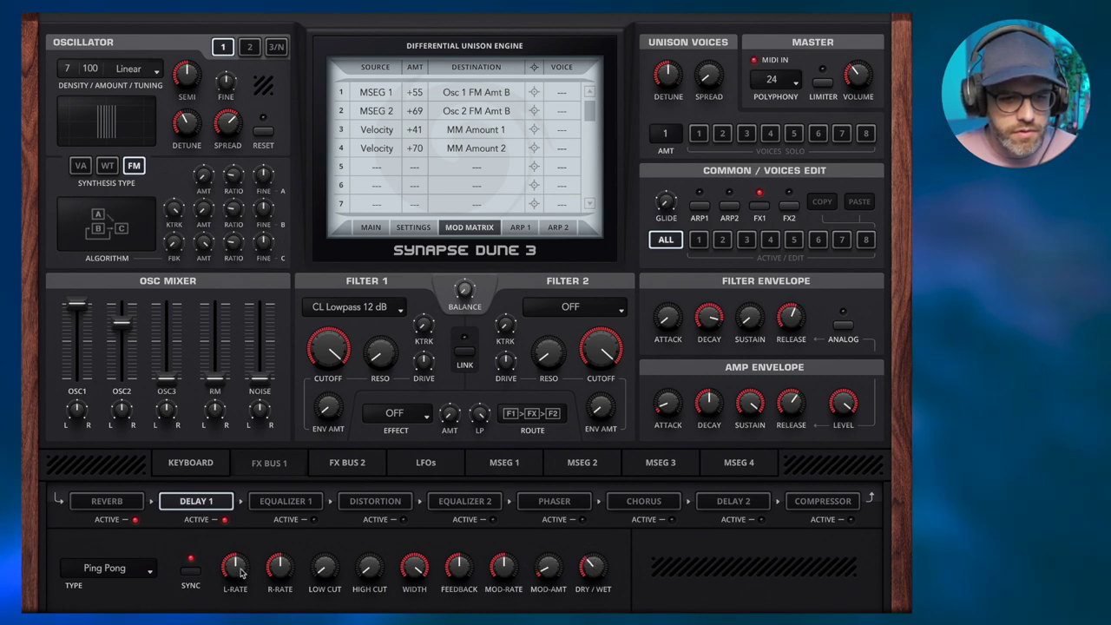
mouse_move(331, 560)
scroll(330, 559, "up", 3)
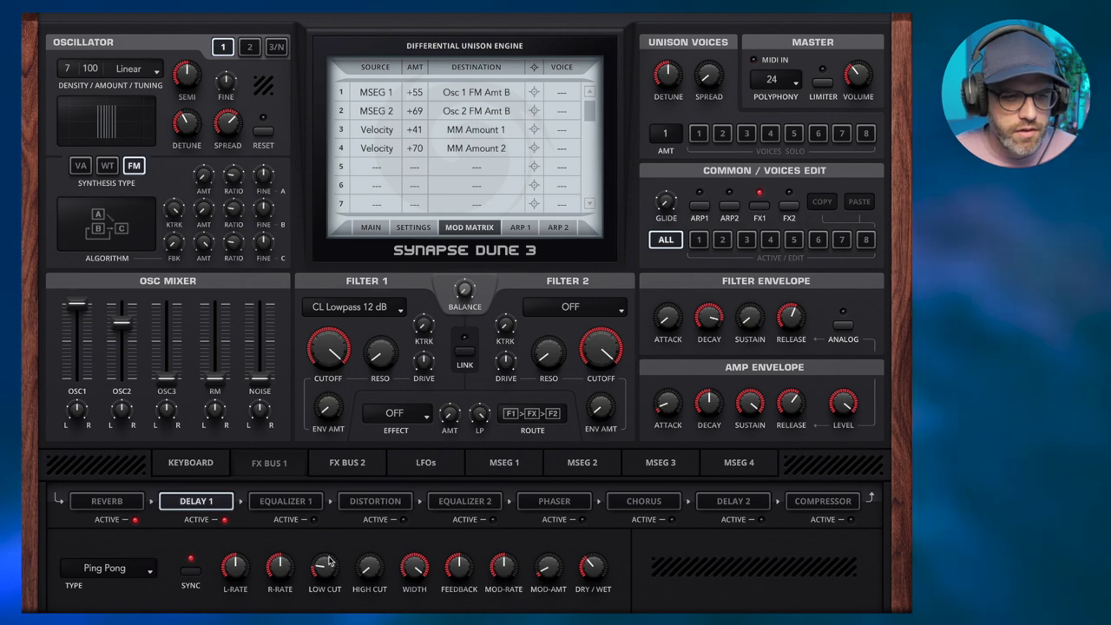
- Activate Equalizer 1 with a 12dB low-cut slope, raise the low-cut frequency, and return to the keyboard view
left_click(291, 504)
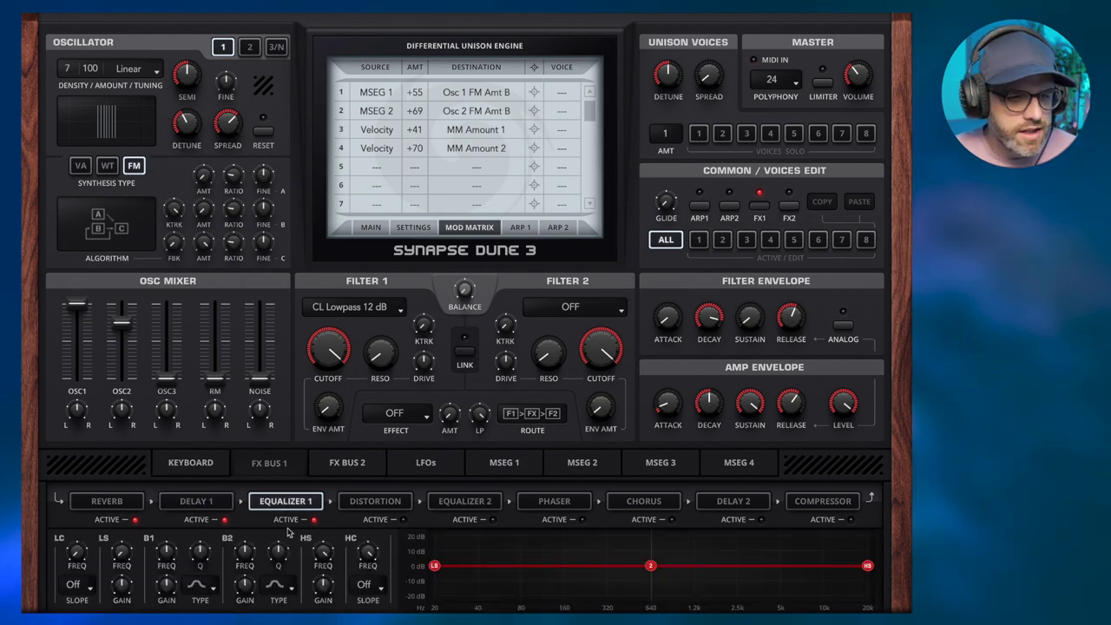
left_click(89, 583)
left_click(83, 599)
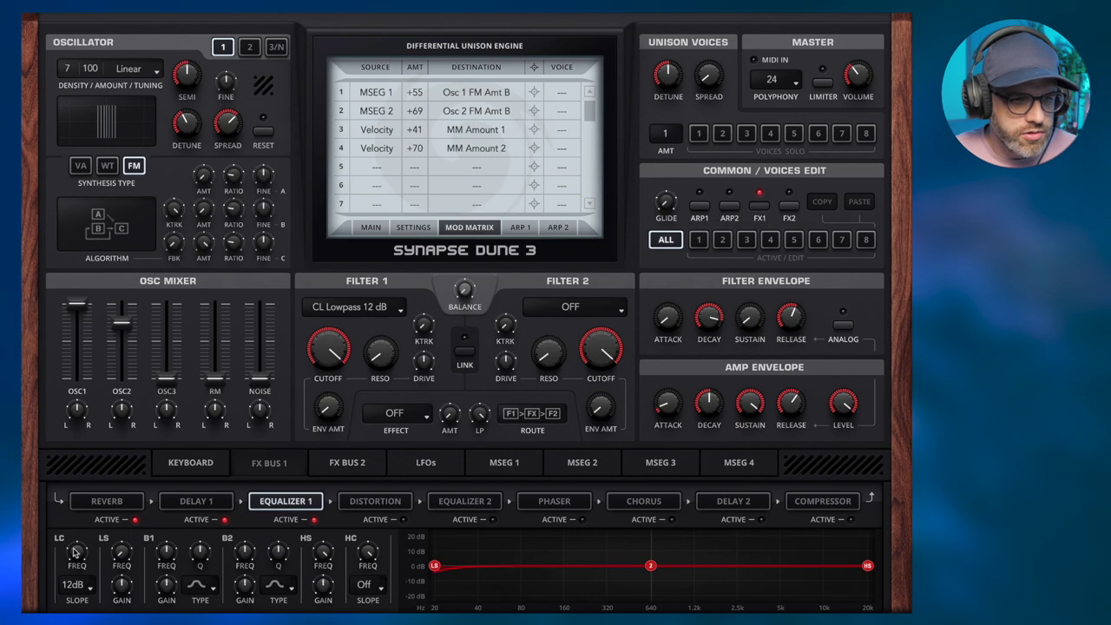
mouse_move(77, 551)
left_click_drag(77, 551, 80, 545)
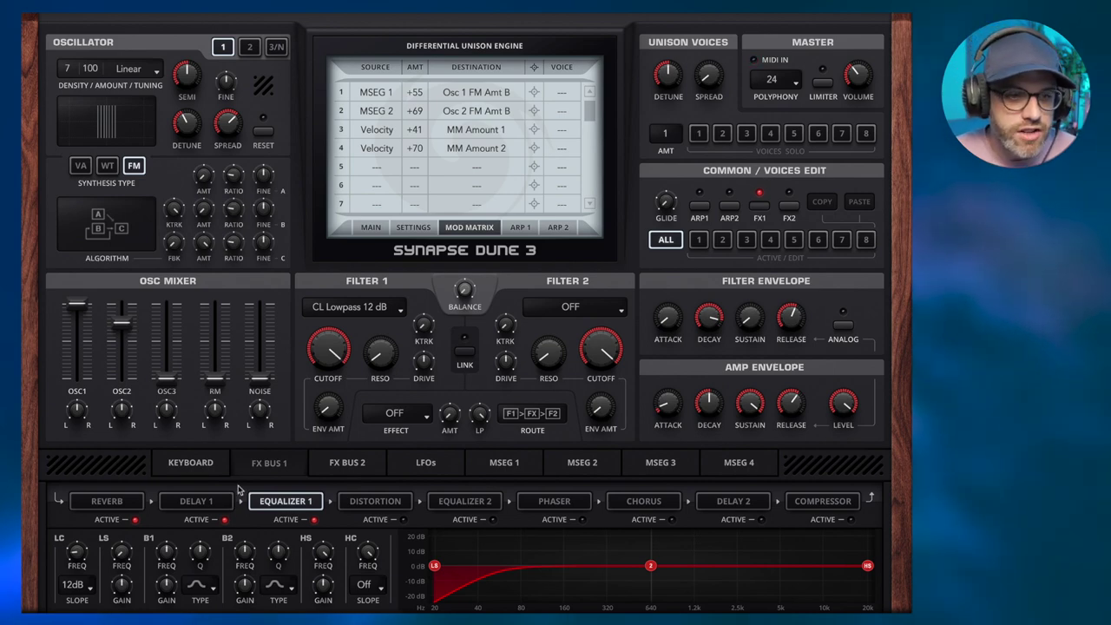
left_click(210, 466)
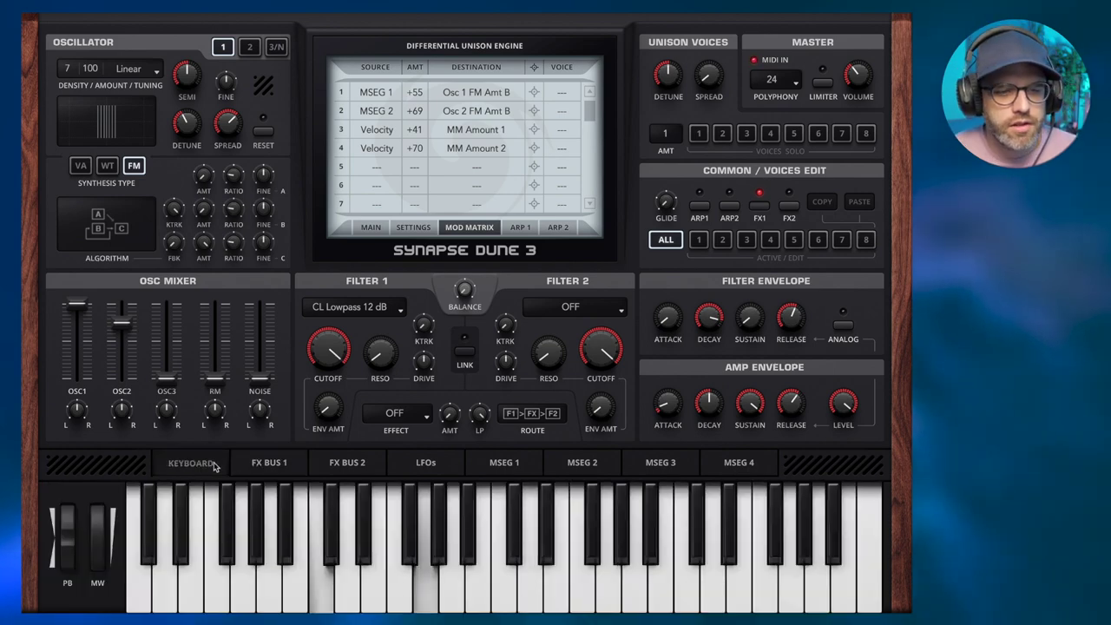